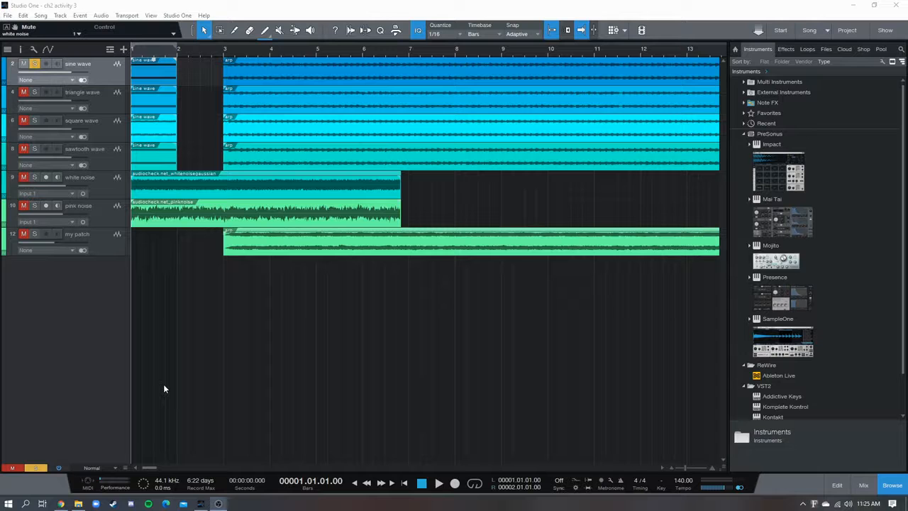
{"action": "left_click_drag", "start_coordinate": [148, 49], "coordinate": [250, 62]}
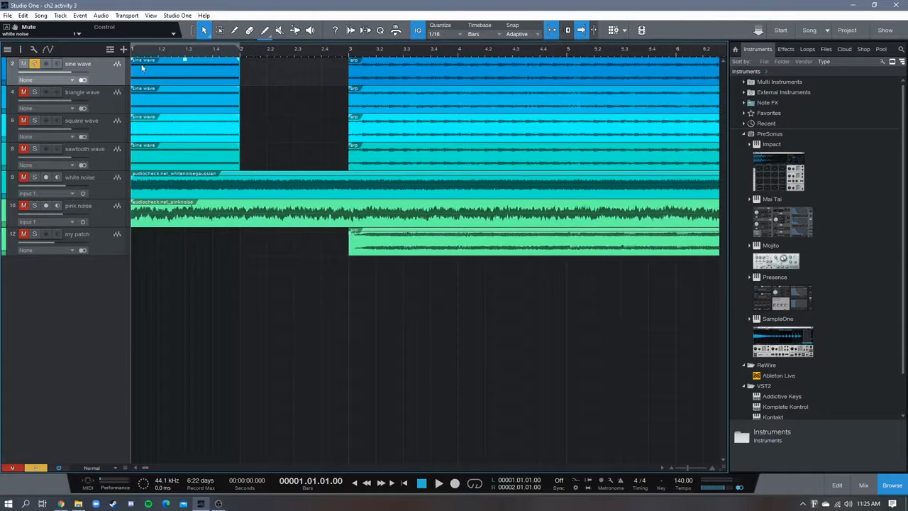
{"action": "left_click_drag", "start_coordinate": [165, 54], "coordinate": [195, 47]}
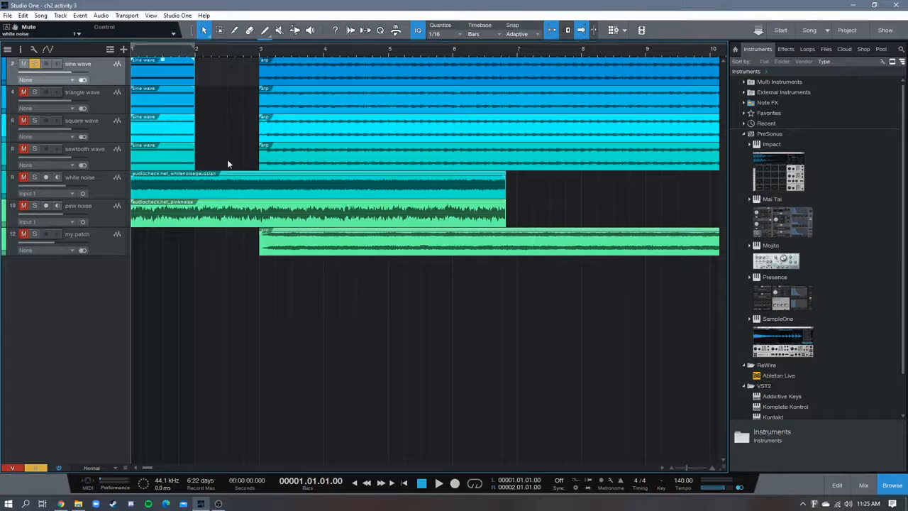
{"action": "left_click_drag", "start_coordinate": [273, 47], "coordinate": [332, 61]}
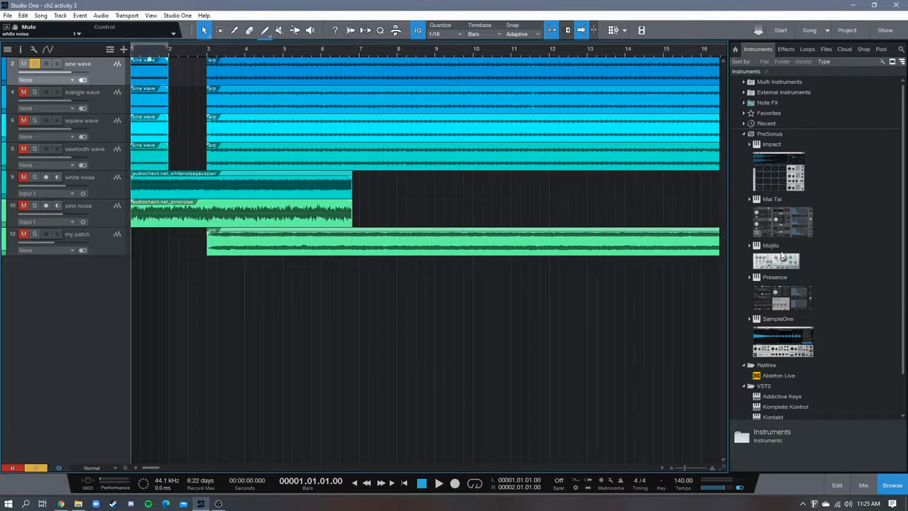
Add a PreSonus Mai Tai synth on a new instrument track above the sine wave track
{"action": "scroll", "coordinate": [785, 252], "scroll_direction": "down", "scroll_amount": 1}
{"action": "left_click_drag", "start_coordinate": [792, 223], "coordinate": [97, 64]}
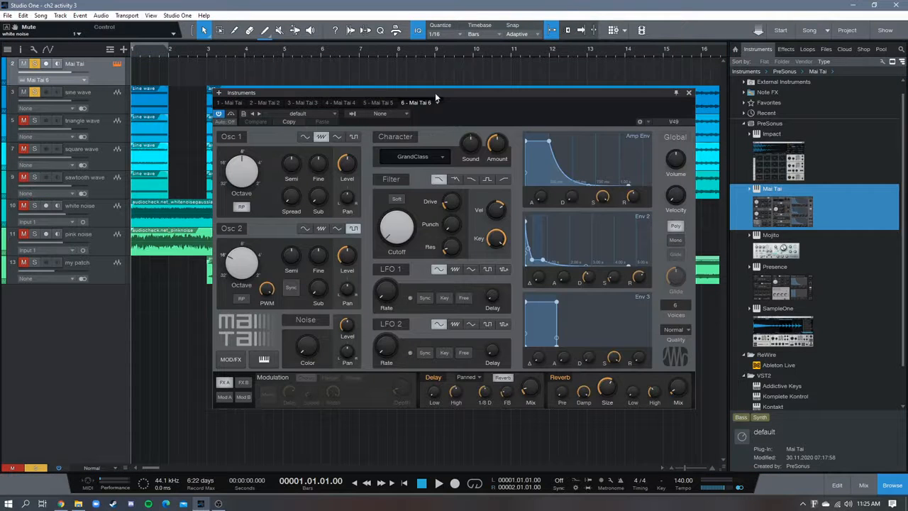
Switch off Mai Tai's Osc 2, Noise, both LFOs, Character, Filter, Delay and Reverb, and set Osc 1 to a square wave
{"action": "left_click", "coordinate": [232, 229]}
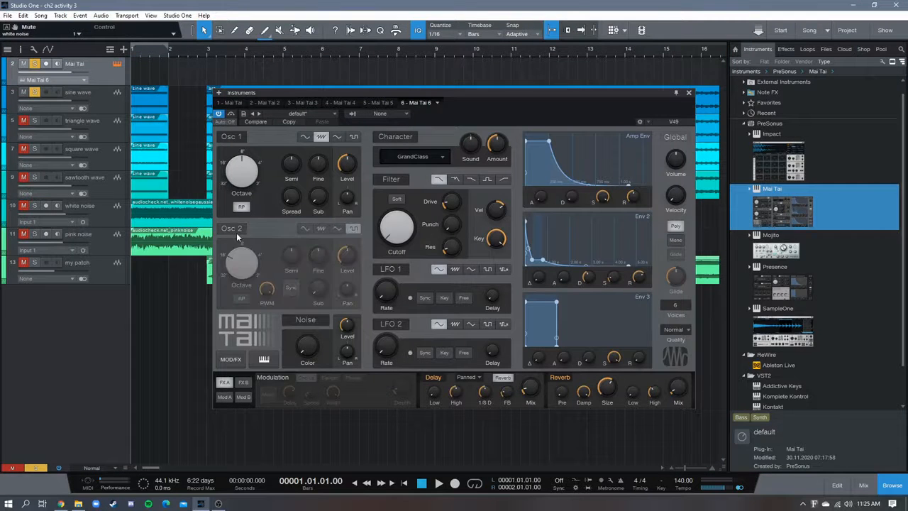
{"action": "left_click", "coordinate": [310, 322]}
{"action": "left_click", "coordinate": [390, 268]}
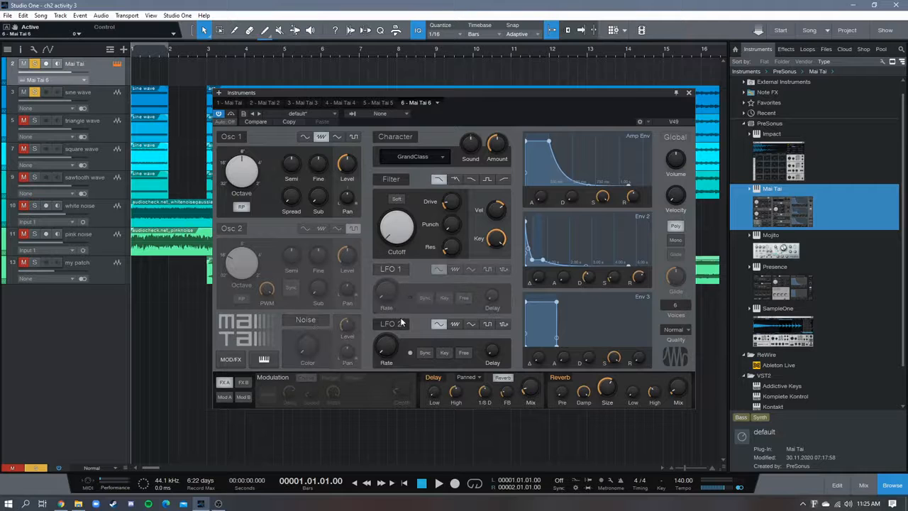
{"action": "left_click", "coordinate": [400, 323]}
{"action": "left_click", "coordinate": [400, 136]}
{"action": "left_click", "coordinate": [391, 178]}
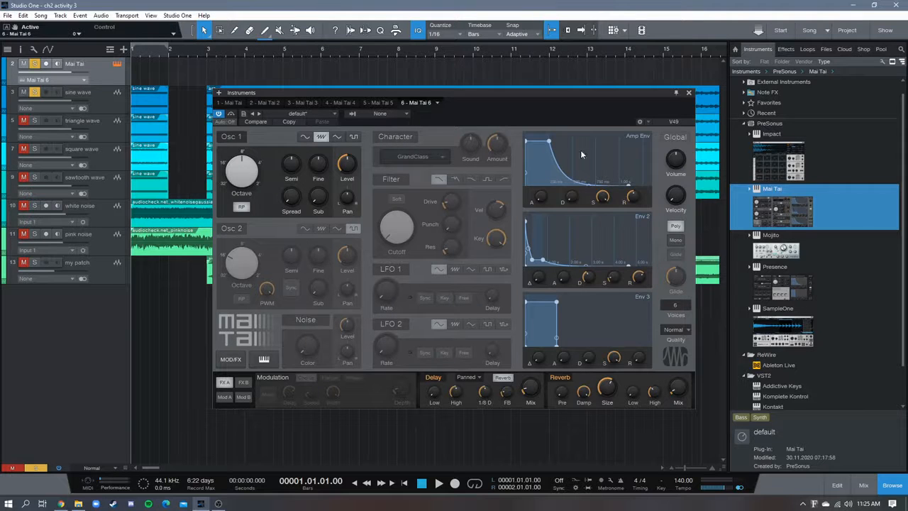
{"action": "left_click", "coordinate": [432, 377]}
{"action": "left_click", "coordinate": [559, 376]}
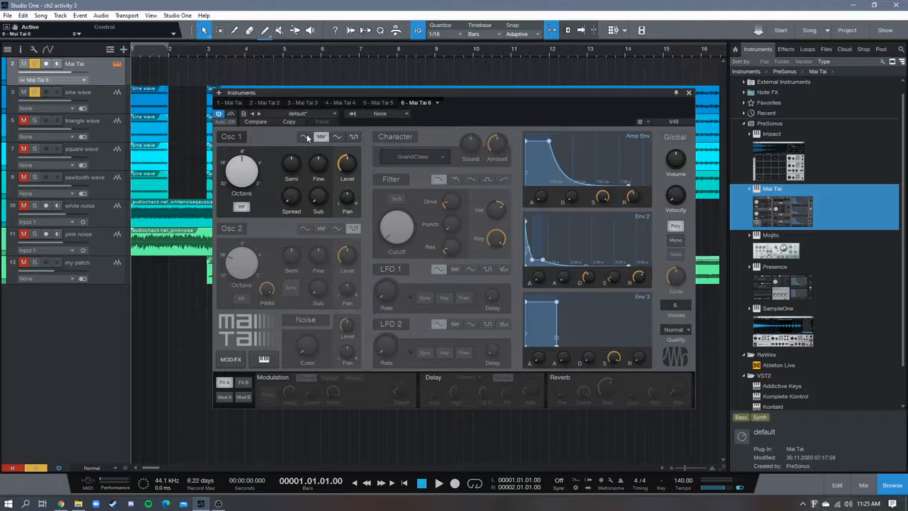
{"action": "left_click", "coordinate": [353, 137]}
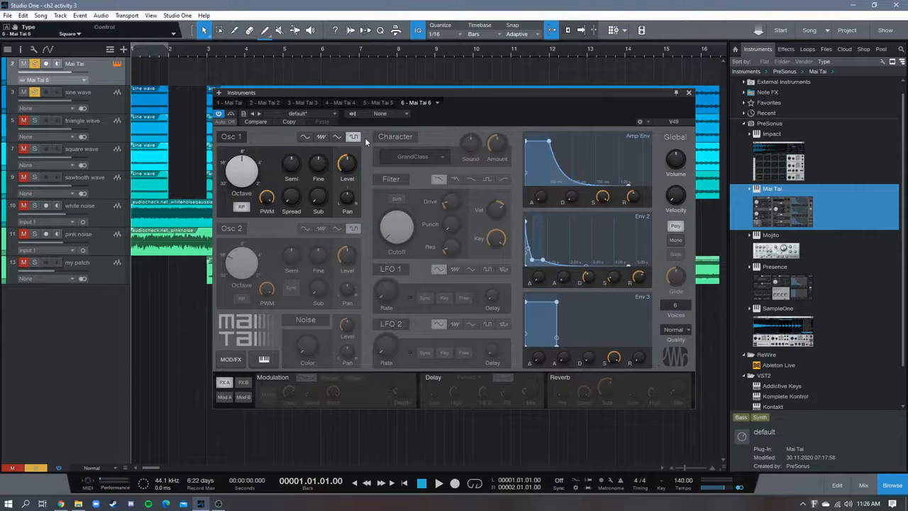
{"action": "left_click", "coordinate": [61, 504]}
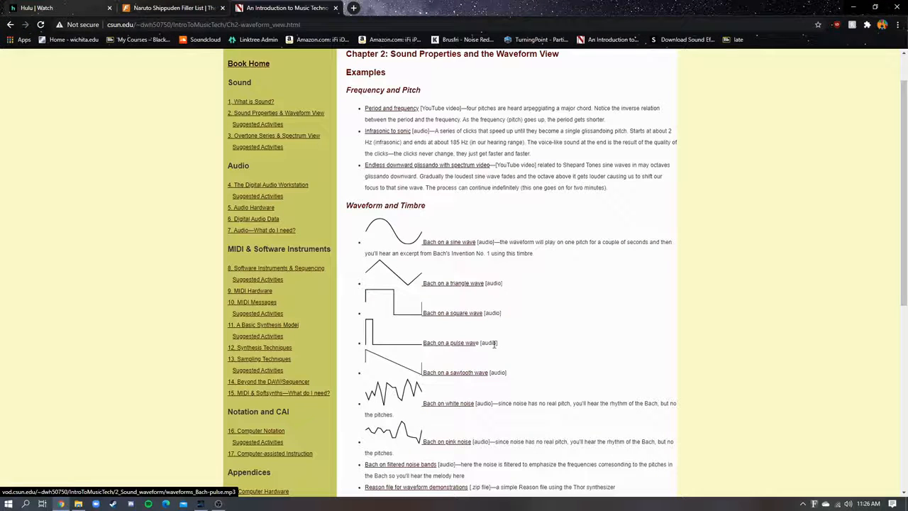
{"action": "left_click_drag", "start_coordinate": [478, 344], "coordinate": [423, 344]}
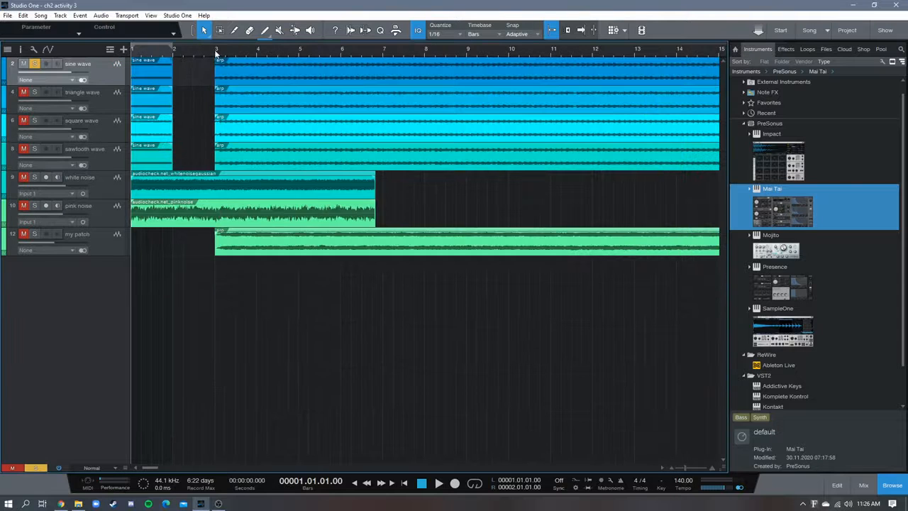
Play the sine wave track's short test tone from bar 1 and stop playback
{"action": "left_click", "coordinate": [229, 50]}
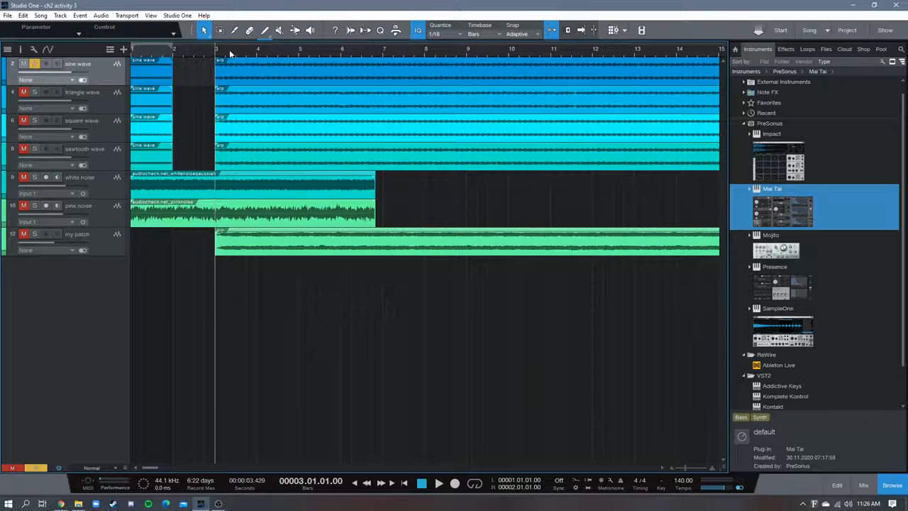
{"action": "scroll", "coordinate": [215, 50], "scroll_direction": "down", "scroll_amount": 4}
{"action": "scroll", "coordinate": [219, 53], "scroll_direction": "up", "scroll_amount": 5}
{"action": "scroll", "coordinate": [224, 56], "scroll_direction": "down", "scroll_amount": 1}
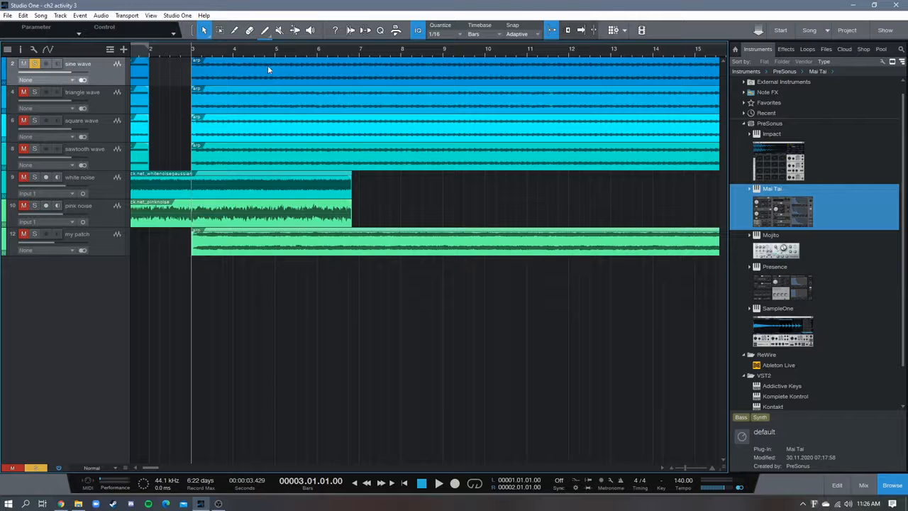
{"action": "double_click", "coordinate": [267, 68]}
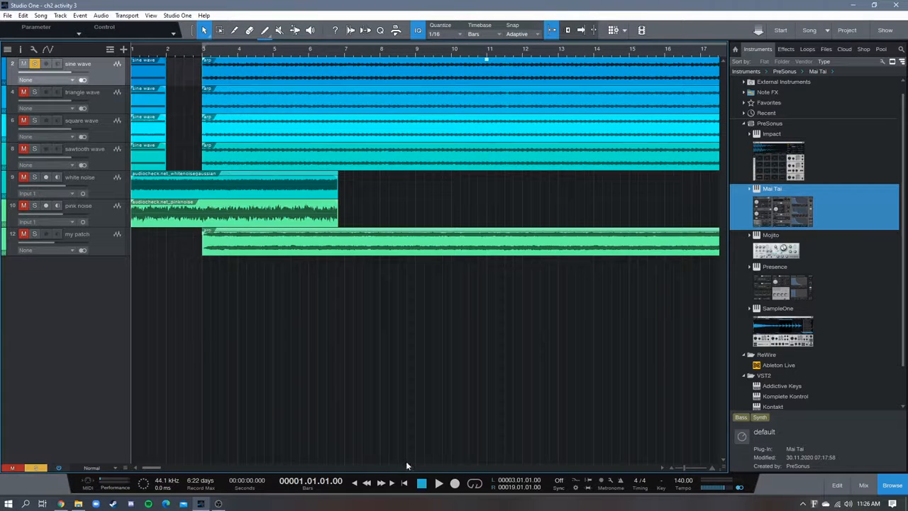
{"action": "left_click", "coordinate": [439, 483]}
{"action": "left_click", "coordinate": [438, 483]}
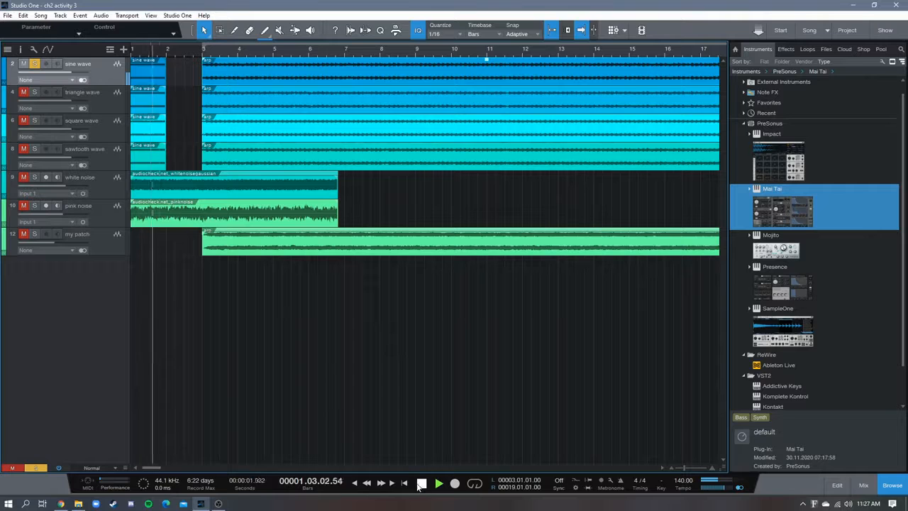
{"action": "left_click", "coordinate": [420, 483]}
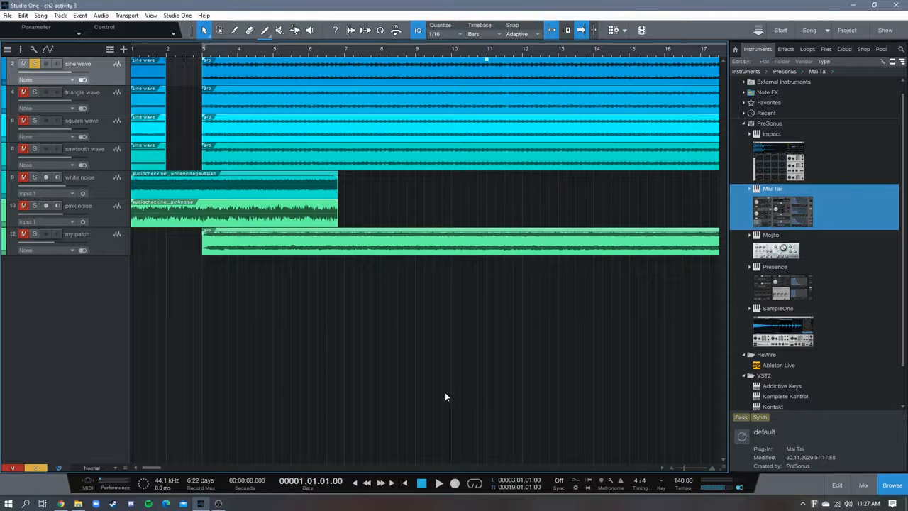
Play the sine wave track's arp clip from bar 3 for several bars and stop
{"action": "left_click", "coordinate": [203, 52]}
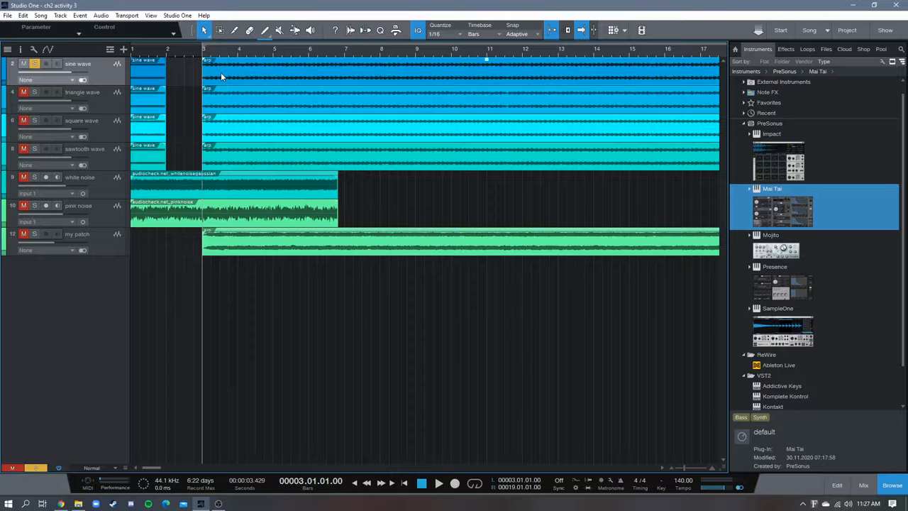
{"action": "key", "text": "space"}
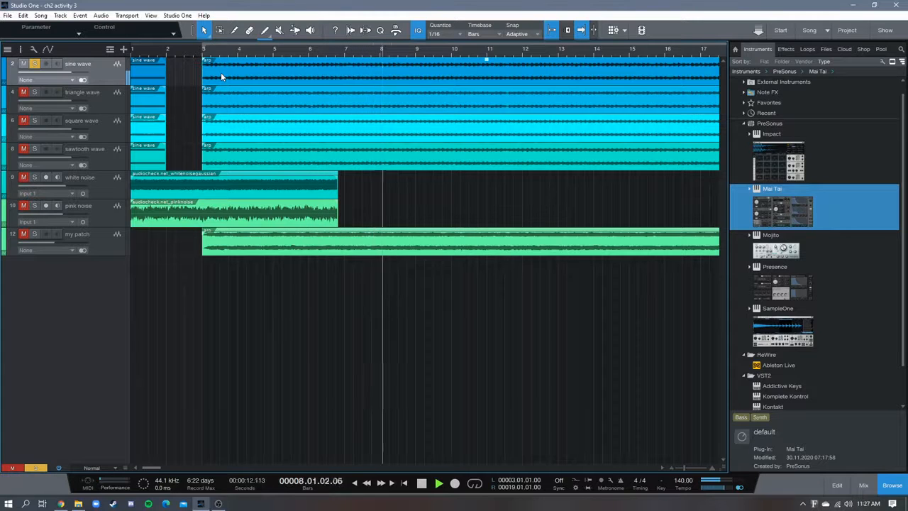
{"action": "key", "text": "space"}
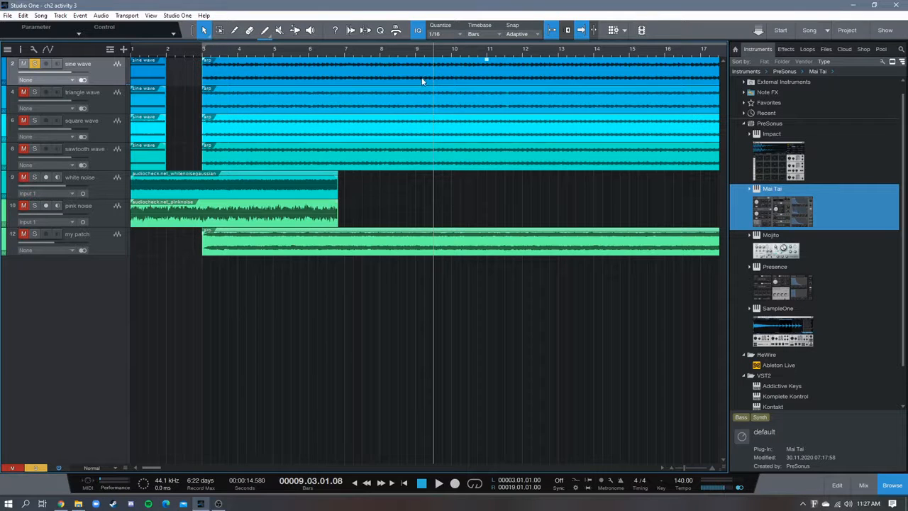
Open the sine wave track's arp clip in the audio editor and examine the shape of its waveform up close
{"action": "double_click", "coordinate": [452, 150]}
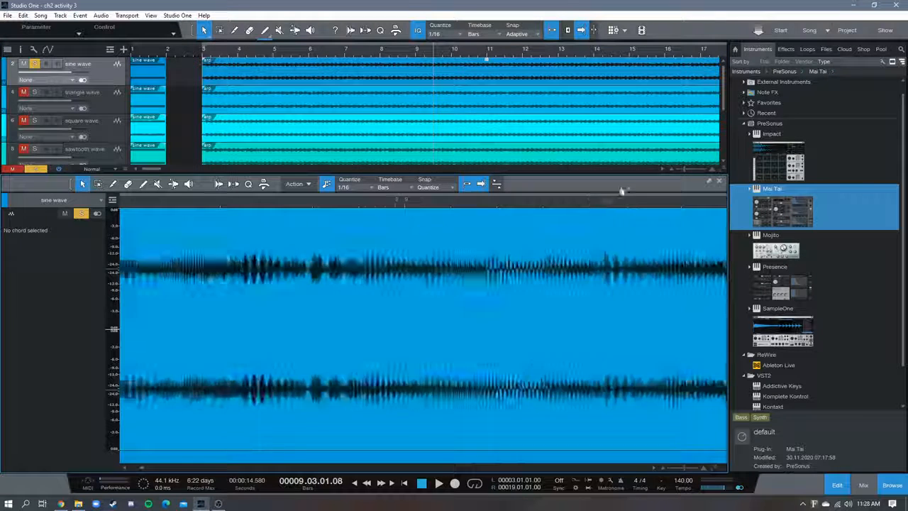
{"action": "mouse_move", "coordinate": [123, 204]}
{"action": "left_mouse_down"}
{"action": "mouse_move", "coordinate": [493, 262]}
{"action": "mouse_move", "coordinate": [312, 215]}
{"action": "mouse_move", "coordinate": [349, 257]}
{"action": "mouse_move", "coordinate": [378, 253]}
{"action": "mouse_move", "coordinate": [369, 245]}
{"action": "mouse_move", "coordinate": [388, 237]}
{"action": "mouse_move", "coordinate": [483, 229]}
{"action": "mouse_move", "coordinate": [323, 215]}
{"action": "mouse_move", "coordinate": [414, 192]}
{"action": "mouse_move", "coordinate": [384, 204]}
{"action": "mouse_move", "coordinate": [405, 241]}
{"action": "mouse_move", "coordinate": [529, 254]}
{"action": "left_mouse_up"}
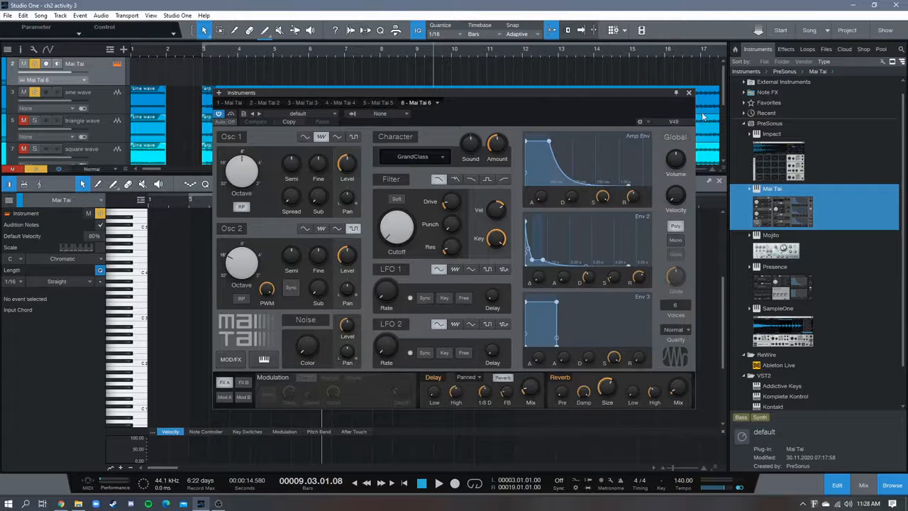
{"action": "left_click", "coordinate": [689, 95]}
{"action": "left_click", "coordinate": [294, 103]}
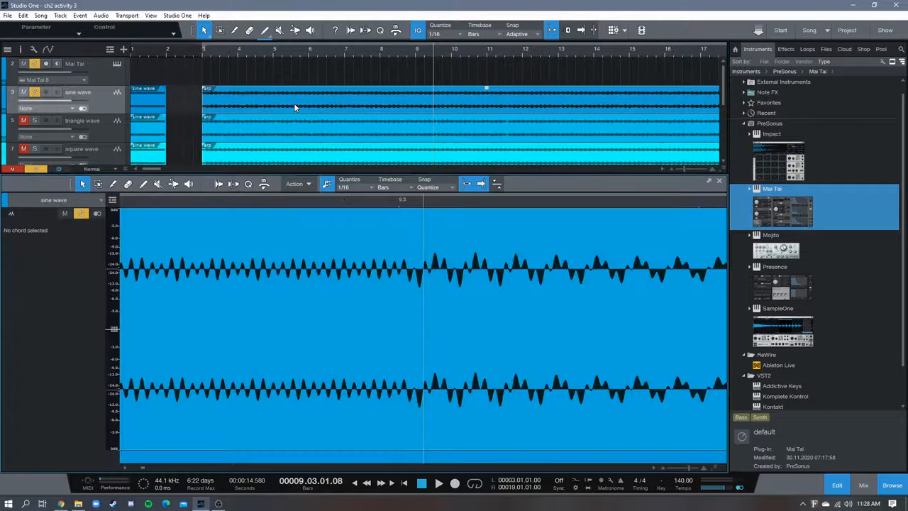
{"action": "left_click_drag", "start_coordinate": [432, 204], "coordinate": [622, 198]}
{"action": "left_click_drag", "start_coordinate": [178, 206], "coordinate": [286, 273]}
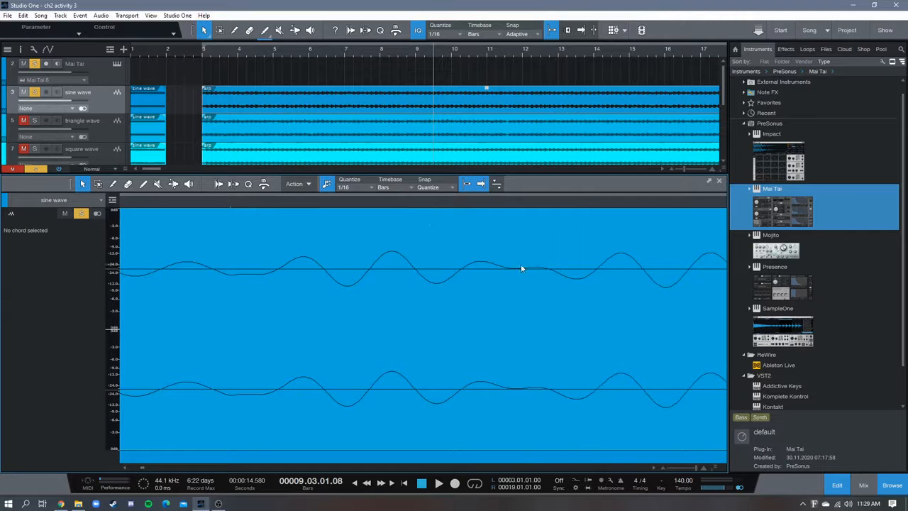
{"action": "left_click_drag", "start_coordinate": [531, 202], "coordinate": [309, 164]}
{"action": "left_click_drag", "start_coordinate": [319, 199], "coordinate": [583, 130]}
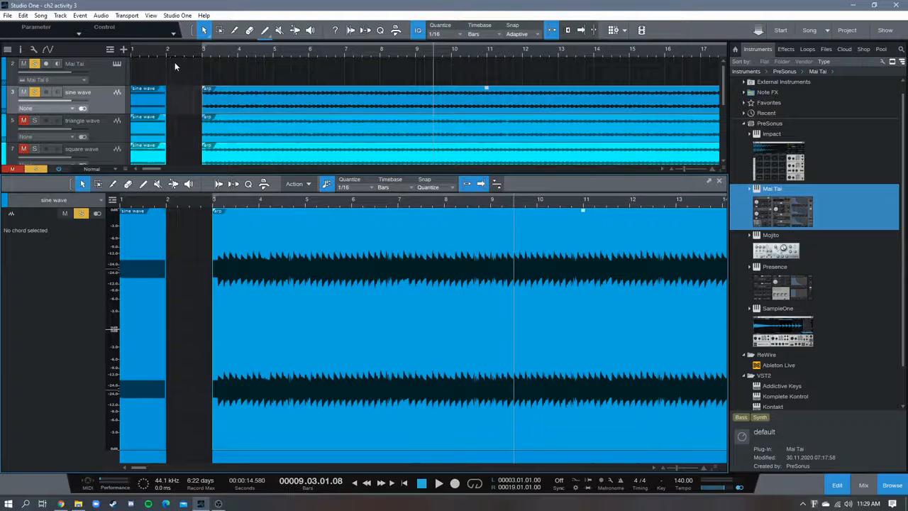
Solo the triangle wave track, mute the sine wave track, and play the triangle test tone from bar 1
{"action": "scroll", "coordinate": [87, 95], "scroll_direction": "down", "scroll_amount": 2}
{"action": "left_click", "coordinate": [34, 88]}
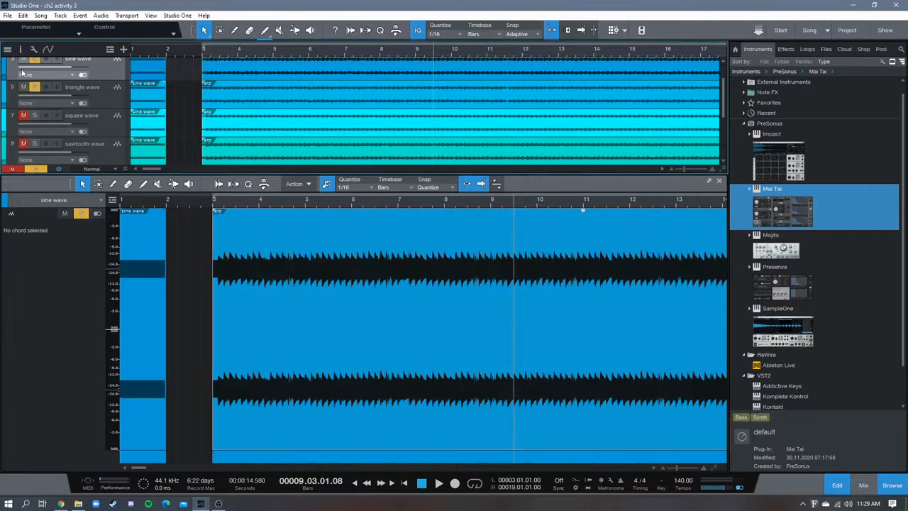
{"action": "left_click", "coordinate": [24, 61]}
{"action": "key", "text": "comma"}
{"action": "key", "text": "space"}
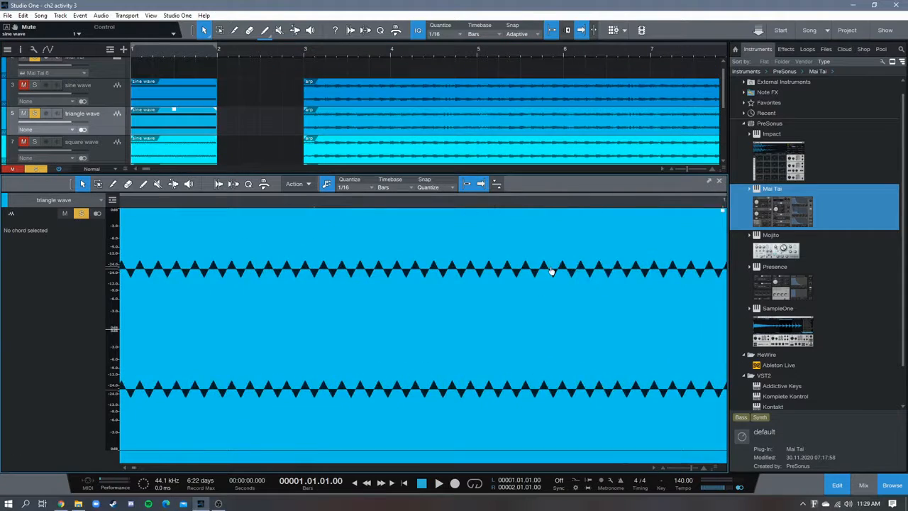
Examine the triangle wave test tone's waveform up close in the audio editor
{"action": "scroll", "coordinate": [551, 271], "scroll_direction": "down", "scroll_amount": 3}
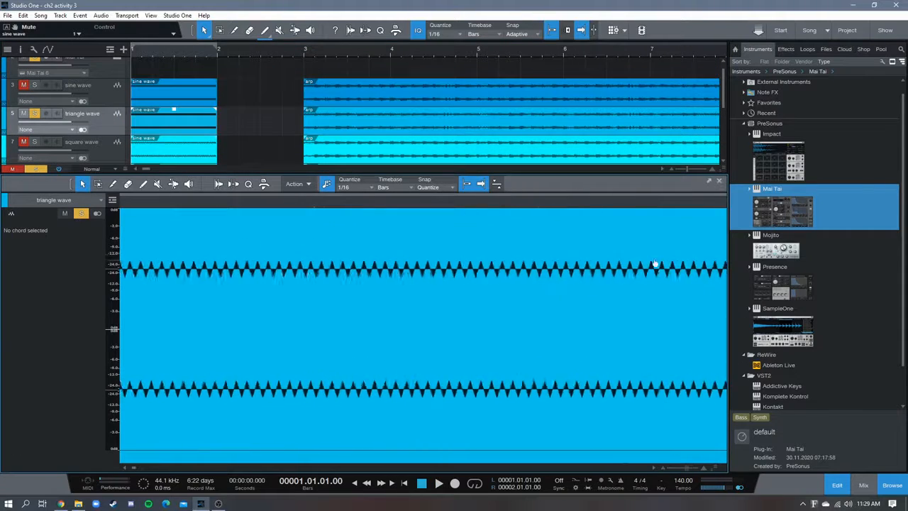
{"action": "left_click_drag", "start_coordinate": [326, 201], "coordinate": [594, 223]}
{"action": "left_click_drag", "start_coordinate": [319, 205], "coordinate": [397, 227]}
{"action": "left_click_drag", "start_coordinate": [338, 205], "coordinate": [303, 58]}
Play the triangle wave track's arp clip from bar 3 for several bars and stop
{"action": "left_click", "coordinate": [304, 56]}
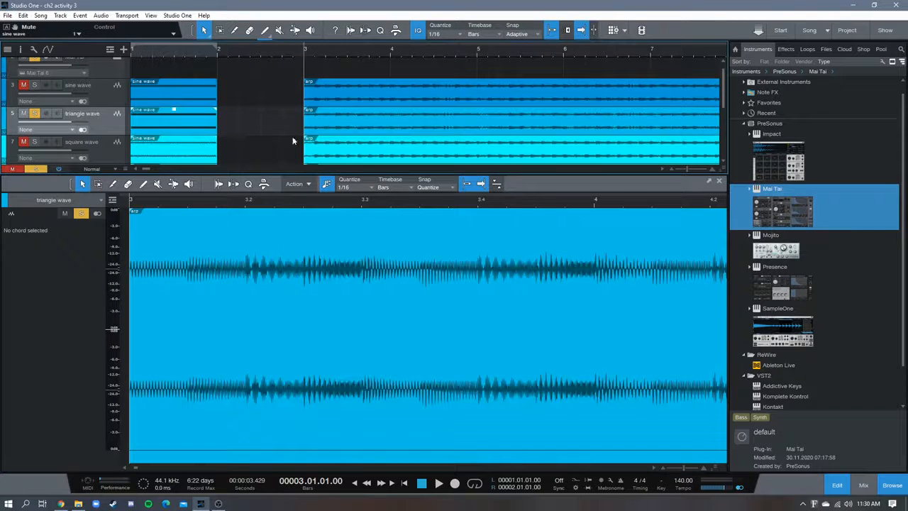
{"action": "key", "text": "space"}
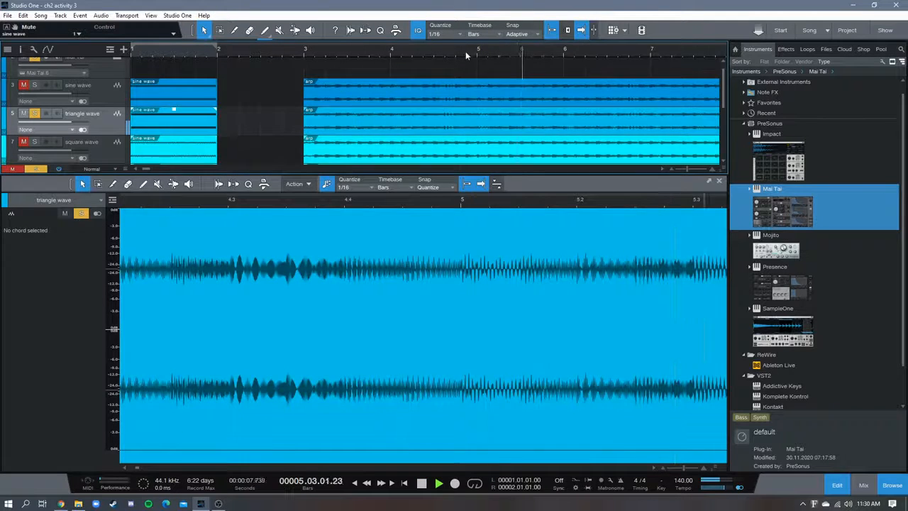
{"action": "scroll", "coordinate": [415, 51], "scroll_direction": "down", "scroll_amount": 5}
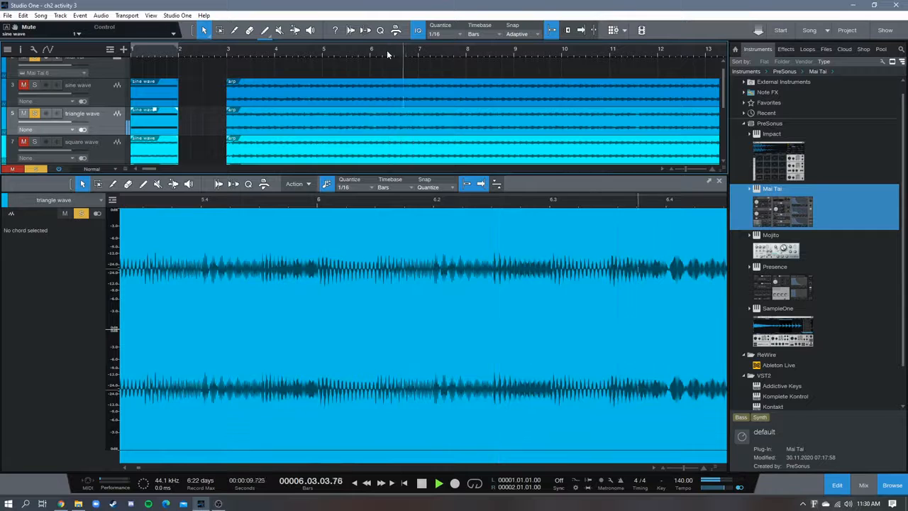
{"action": "scroll", "coordinate": [398, 50], "scroll_direction": "down", "scroll_amount": 3}
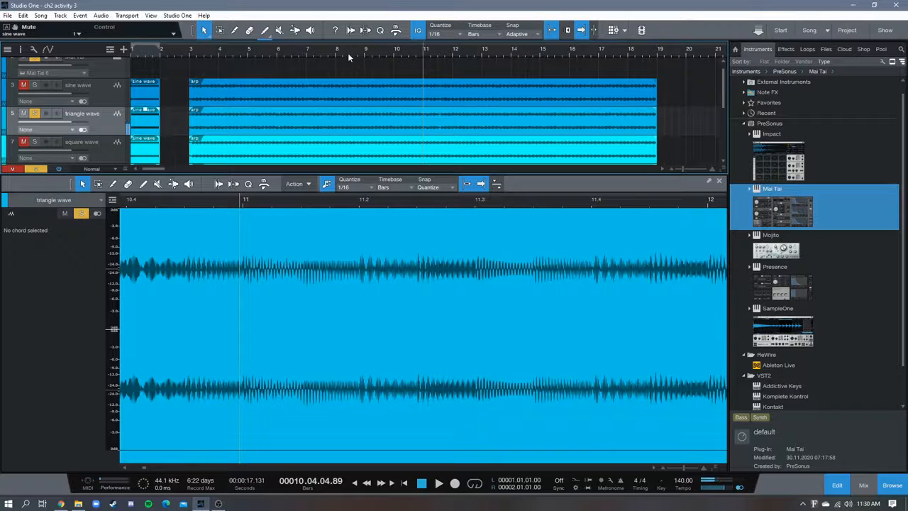
Compare the arps from about bar 8 by soloing the sine wave with the triangle wave muted, and soloing the triangle wave during playback
{"action": "left_click_drag", "start_coordinate": [362, 53], "coordinate": [388, 69]}
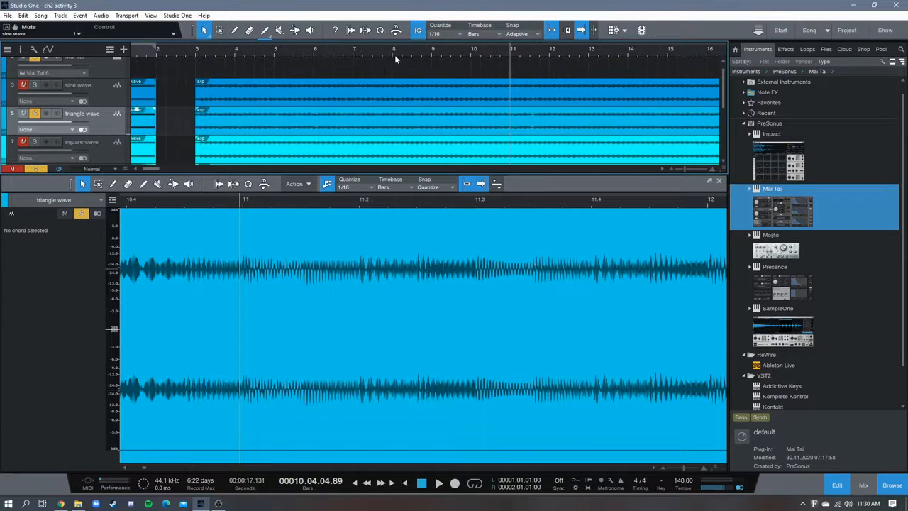
{"action": "left_click", "coordinate": [400, 55]}
{"action": "left_click", "coordinate": [34, 85]}
{"action": "left_click", "coordinate": [22, 113]}
{"action": "key", "text": "space"}
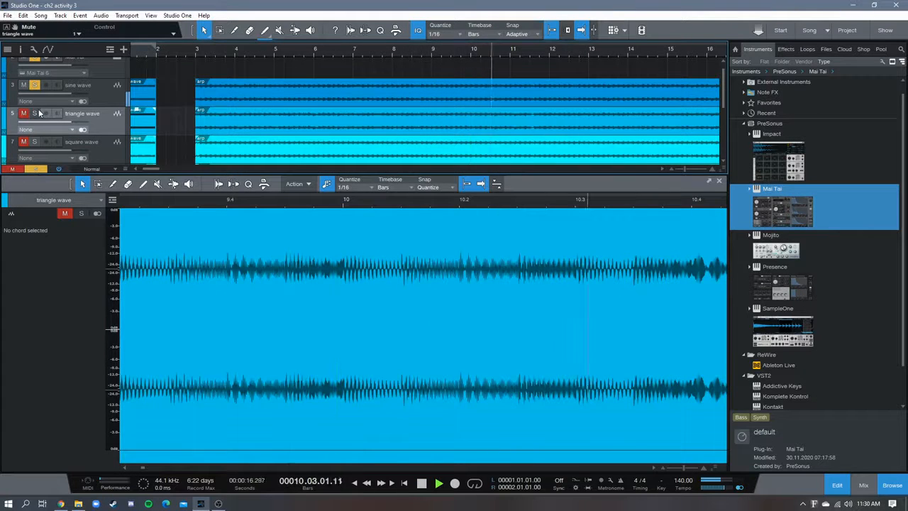
{"action": "left_click", "coordinate": [39, 113]}
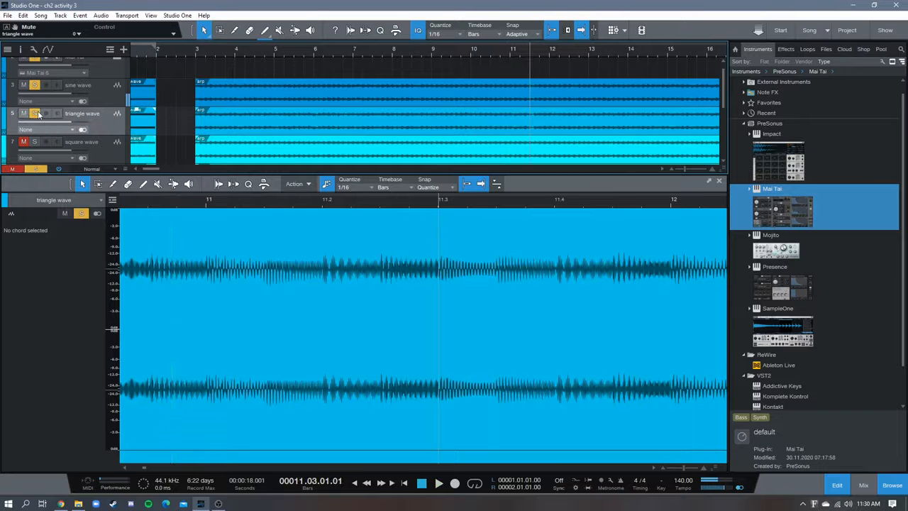
Mute the sine and triangle wave tracks, solo the square wave track, and return the playhead to bar 1
{"action": "left_click", "coordinate": [34, 84]}
{"action": "left_click", "coordinate": [462, 52]}
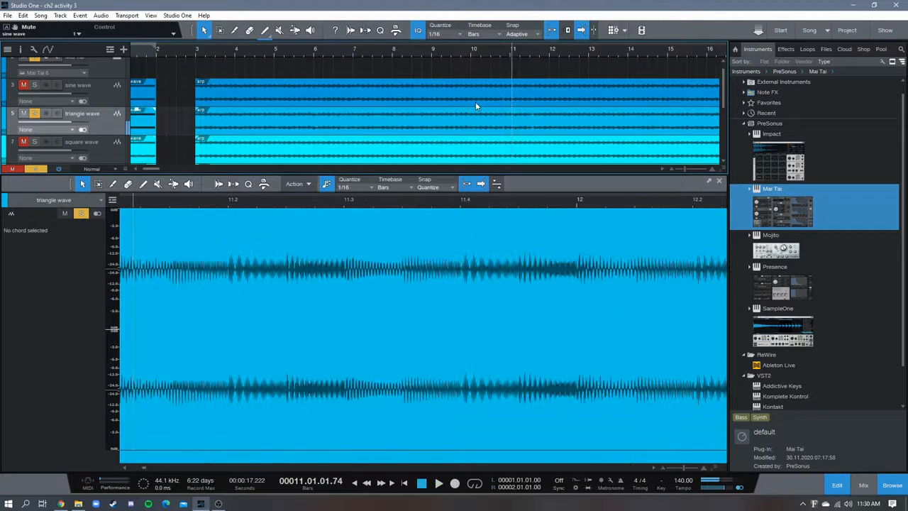
{"action": "left_click_drag", "start_coordinate": [458, 53], "coordinate": [444, 65]}
{"action": "key", "text": "w"}
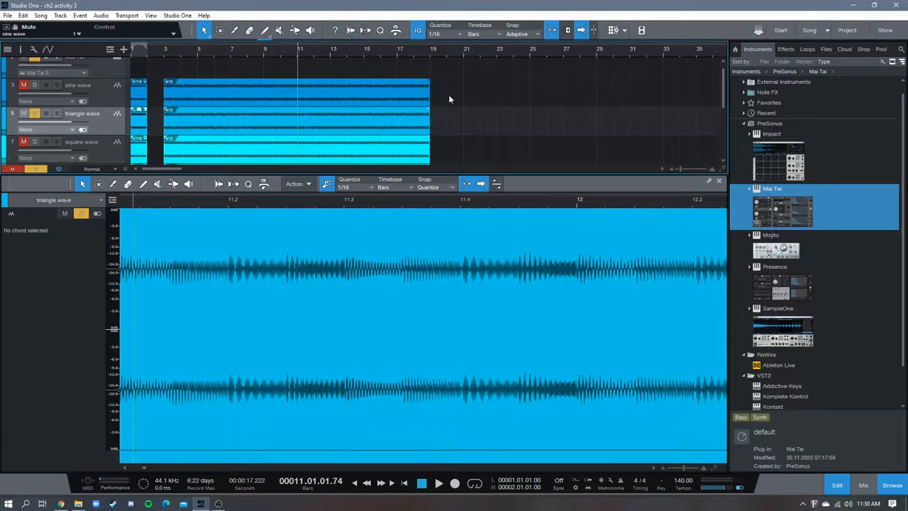
{"action": "left_click_drag", "start_coordinate": [268, 54], "coordinate": [406, 63]}
{"action": "scroll", "coordinate": [178, 106], "scroll_direction": "down", "scroll_amount": 1}
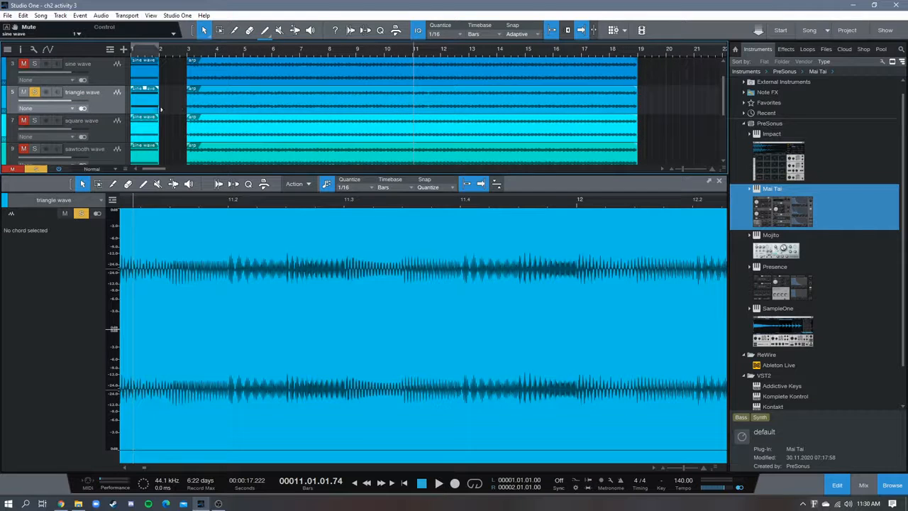
{"action": "left_click", "coordinate": [24, 93]}
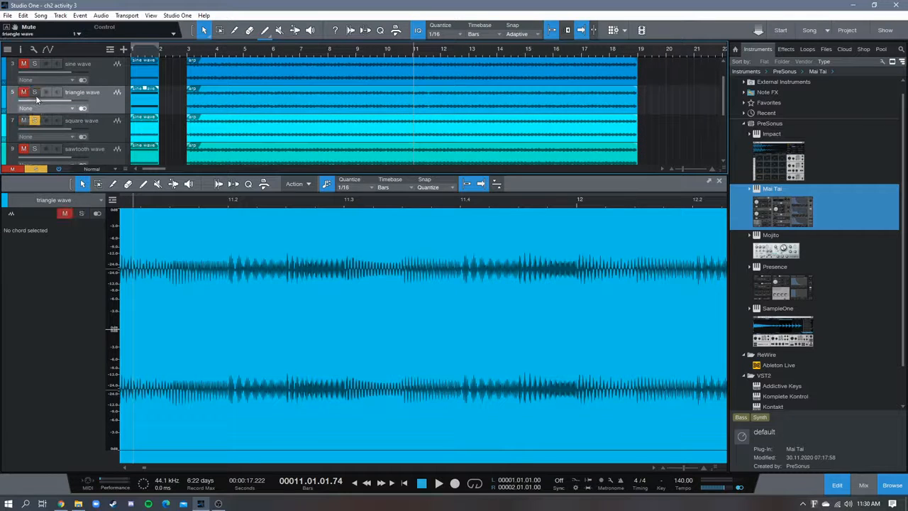
{"action": "left_click", "coordinate": [423, 485]}
Examine the triangle wave track's arp waveform up close around bar 3 in the audio editor
{"action": "scroll", "coordinate": [355, 102], "scroll_direction": "up", "scroll_amount": 5}
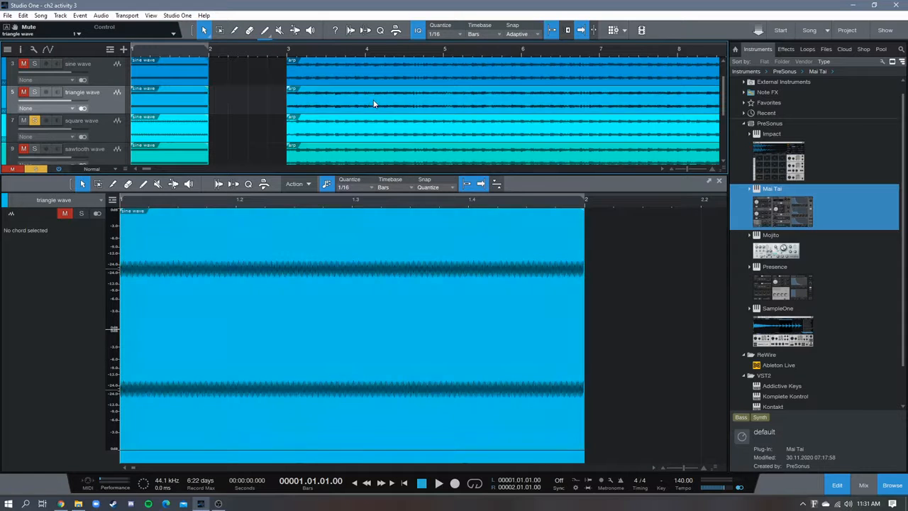
{"action": "left_click", "coordinate": [374, 103]}
{"action": "scroll", "coordinate": [409, 239], "scroll_direction": "up", "scroll_amount": 10}
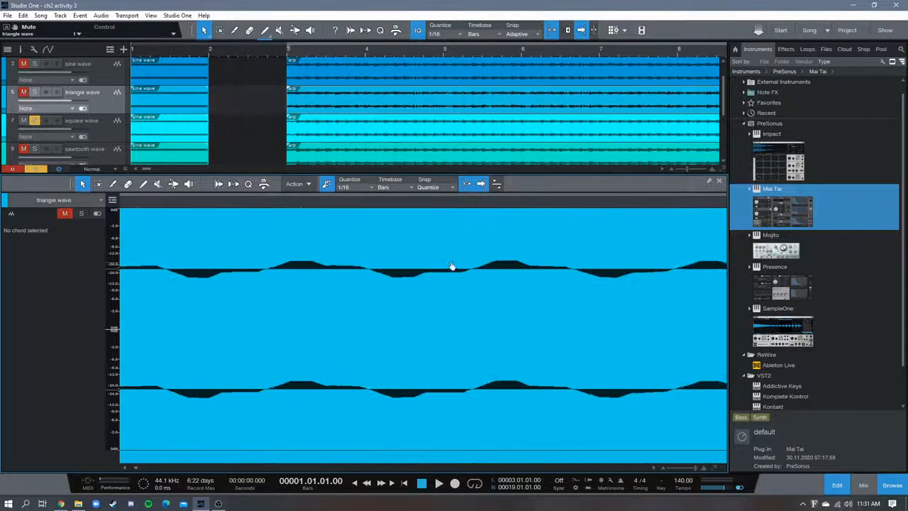
{"action": "scroll", "coordinate": [395, 260], "scroll_direction": "down", "scroll_amount": 5}
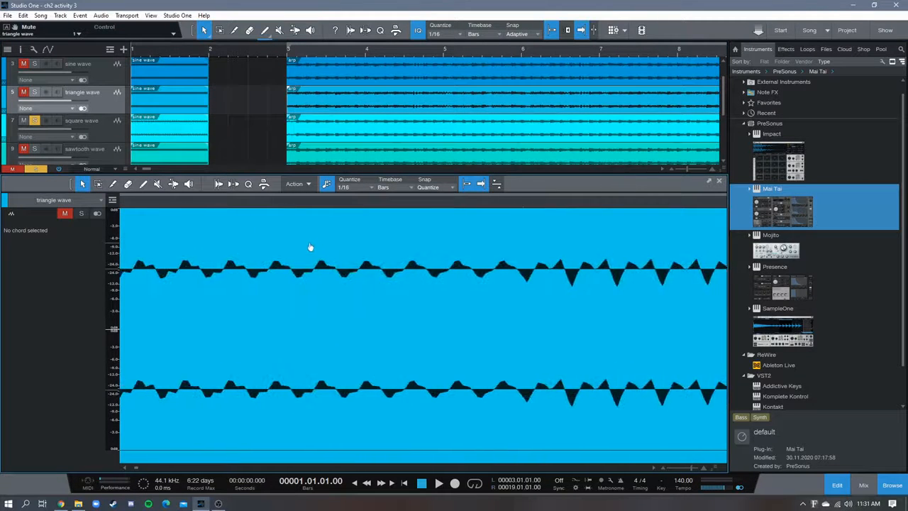
{"action": "left_click_drag", "start_coordinate": [549, 205], "coordinate": [240, 216]}
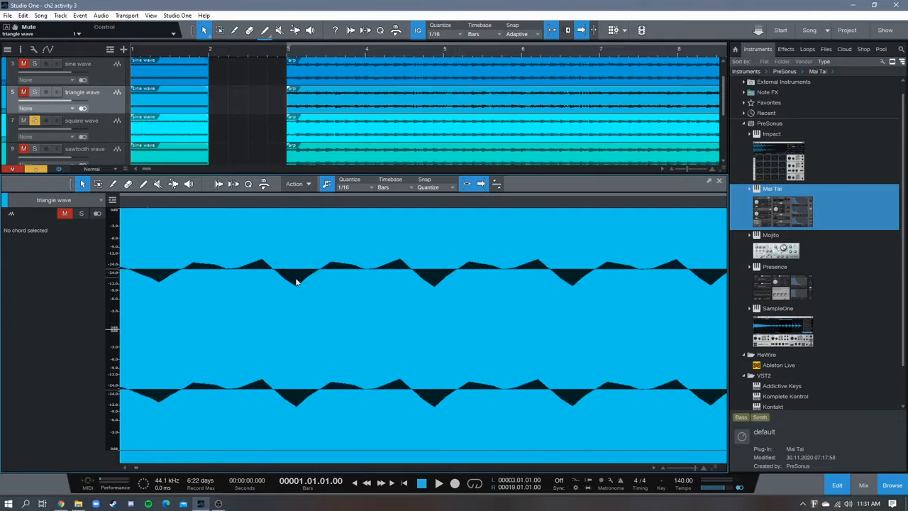
{"action": "mouse_move", "coordinate": [328, 206]}
{"action": "left_mouse_down"}
{"action": "mouse_move", "coordinate": [284, 185]}
{"action": "mouse_move", "coordinate": [220, 182]}
{"action": "mouse_move", "coordinate": [325, 211]}
{"action": "left_mouse_up"}
{"action": "left_click_drag", "start_coordinate": [426, 215], "coordinate": [322, 184]}
{"action": "left_click_drag", "start_coordinate": [383, 205], "coordinate": [300, 282]}
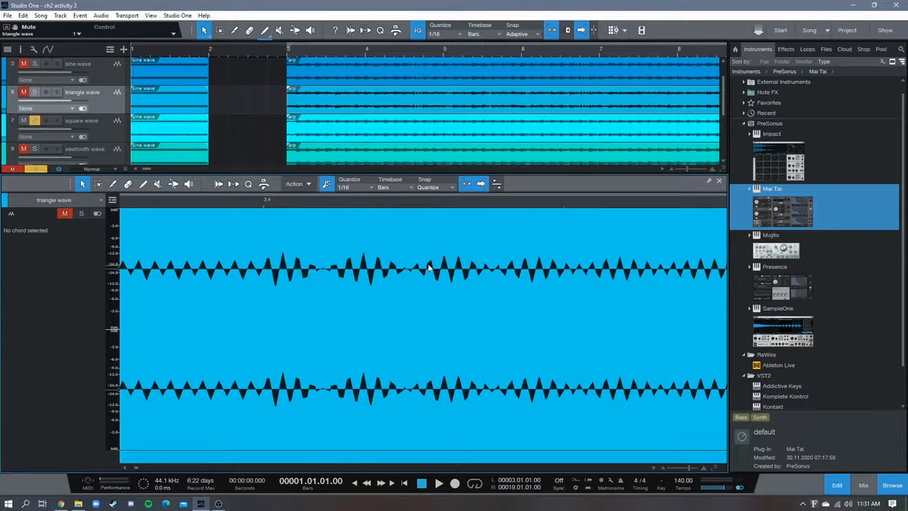
{"action": "left_click_drag", "start_coordinate": [440, 204], "coordinate": [360, 213]}
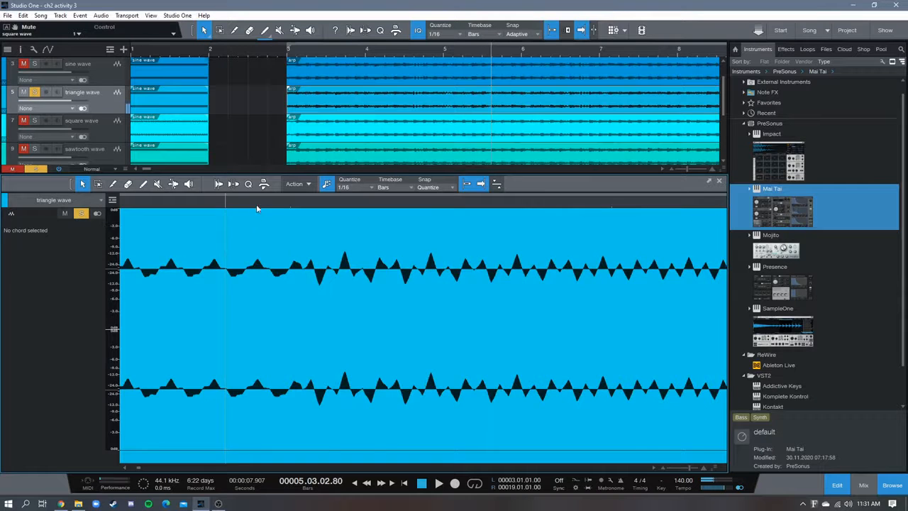
Solo the triangle wave track with the square wave muted and play its arp while following the waveform
{"action": "left_click_drag", "start_coordinate": [257, 206], "coordinate": [486, 186]}
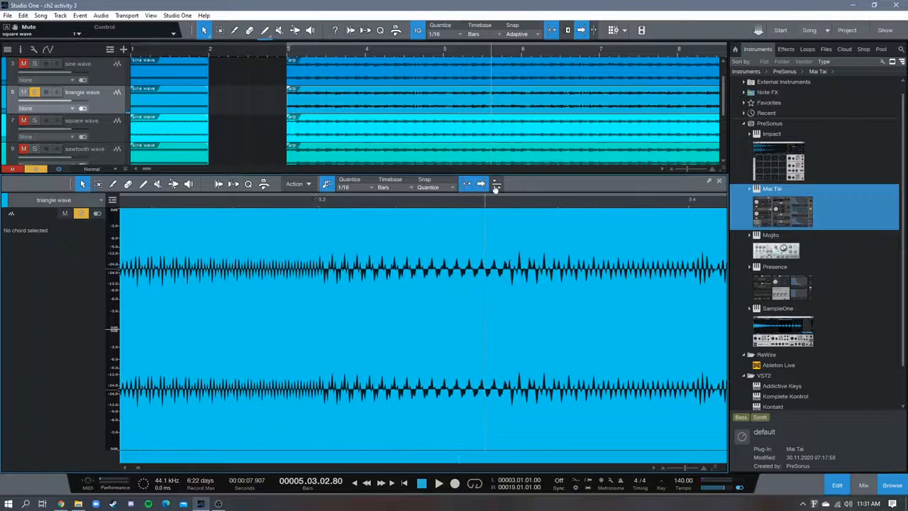
{"action": "left_click_drag", "start_coordinate": [331, 202], "coordinate": [398, 217]}
{"action": "left_click", "coordinate": [361, 203]}
{"action": "key", "text": "space"}
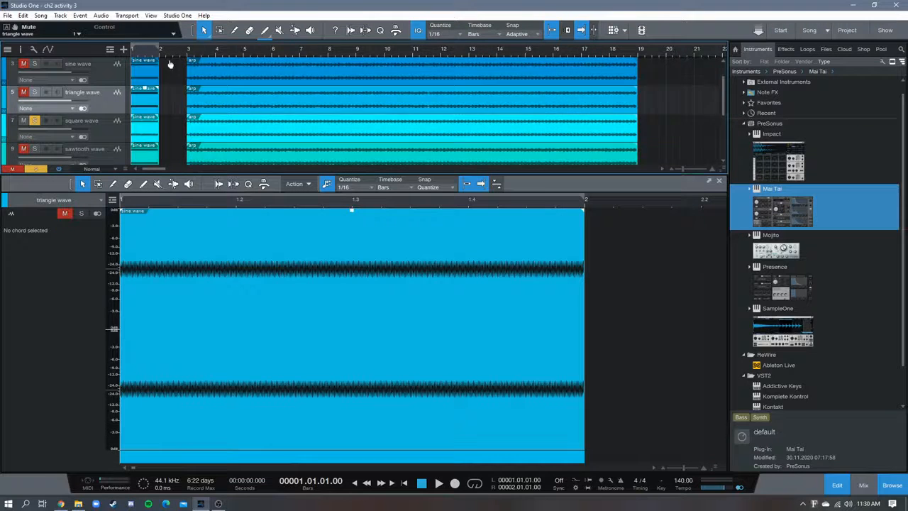
Examine the soloed square wave test tone's waveform up close in the audio editor and play it from bar 1
{"action": "left_click_drag", "start_coordinate": [170, 64], "coordinate": [256, 80]}
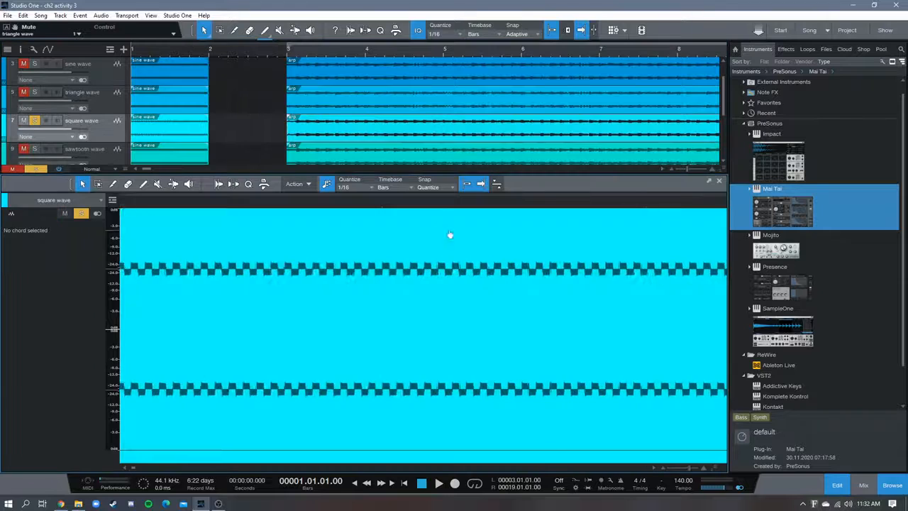
{"action": "left_click_drag", "start_coordinate": [236, 206], "coordinate": [347, 217]}
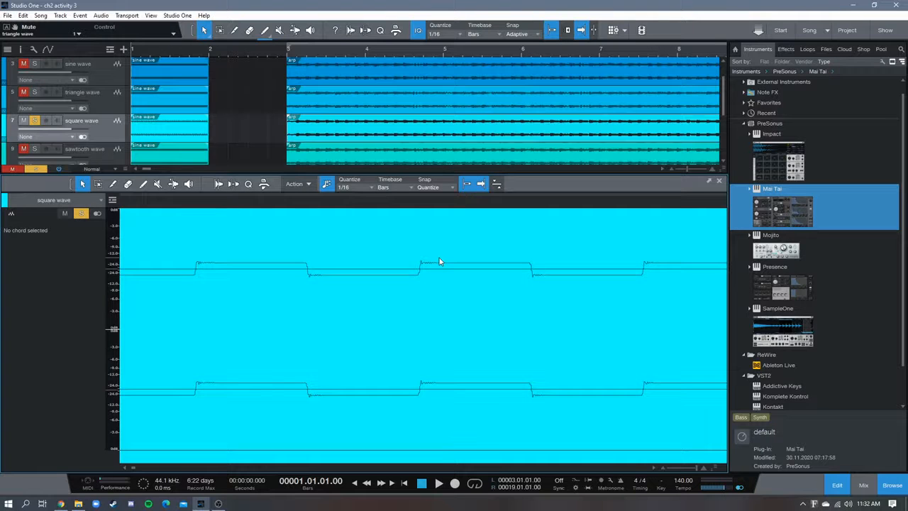
{"action": "left_click_drag", "start_coordinate": [267, 207], "coordinate": [589, 188]}
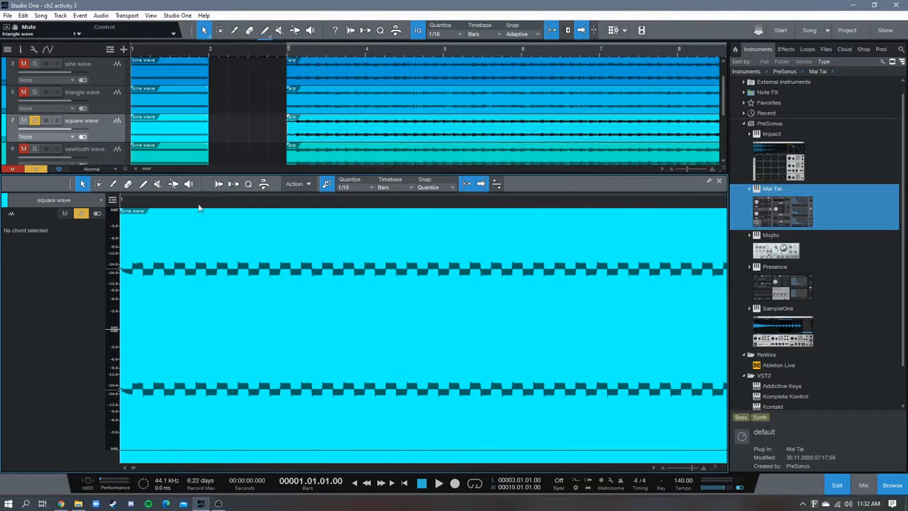
{"action": "left_click_drag", "start_coordinate": [147, 211], "coordinate": [388, 237]}
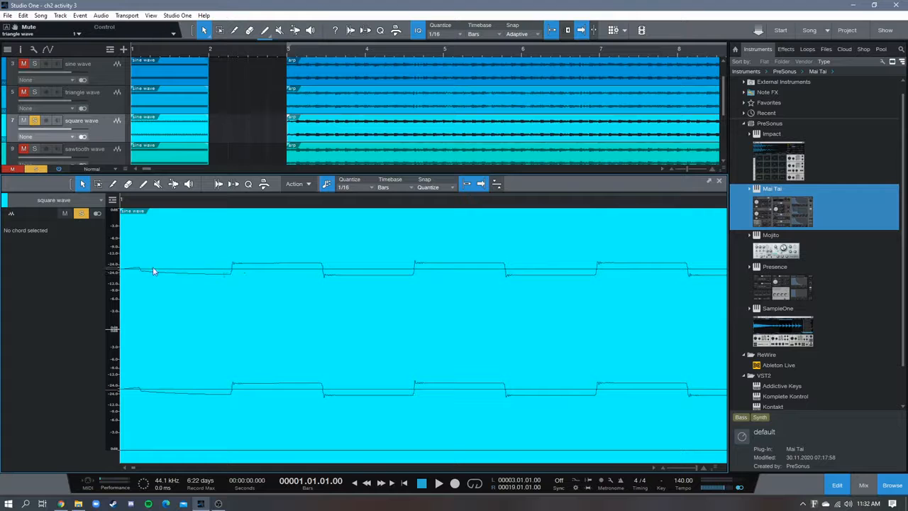
{"action": "left_click_drag", "start_coordinate": [239, 202], "coordinate": [255, 169]}
{"action": "key", "text": "space"}
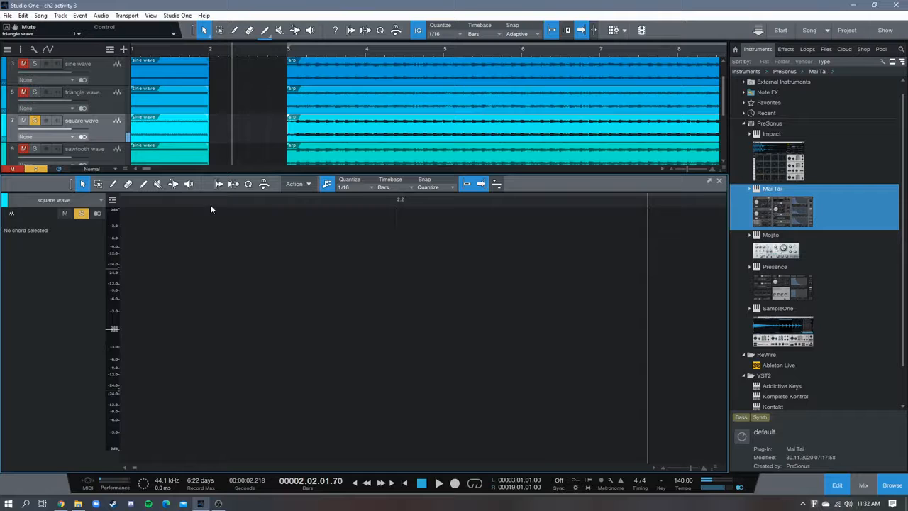
Play the square wave track's arp clip from bar 3 to about bar 9 while viewing its waveform
{"action": "left_click", "coordinate": [288, 53]}
{"action": "scroll", "coordinate": [269, 116], "scroll_direction": "down", "scroll_amount": 2}
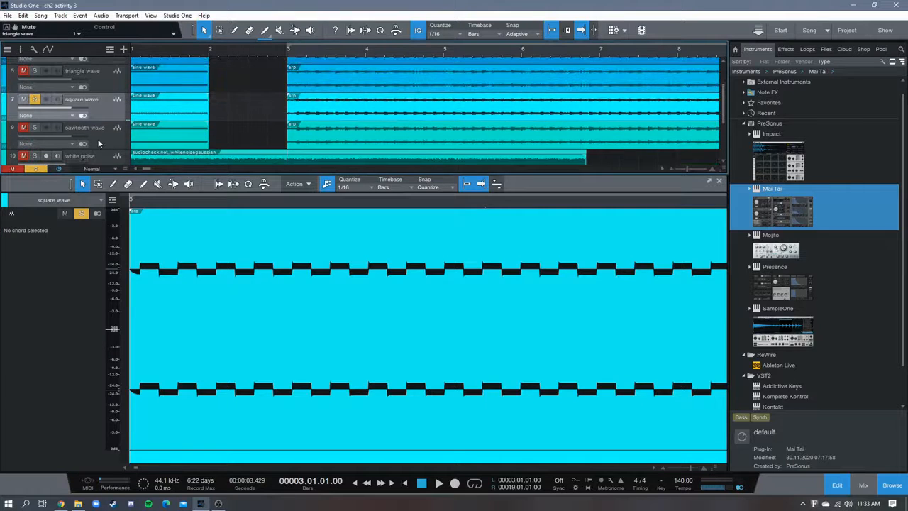
{"action": "scroll", "coordinate": [249, 111], "scroll_direction": "down", "scroll_amount": 1}
{"action": "scroll", "coordinate": [253, 113], "scroll_direction": "up", "scroll_amount": 3}
{"action": "scroll", "coordinate": [254, 113], "scroll_direction": "down", "scroll_amount": 2}
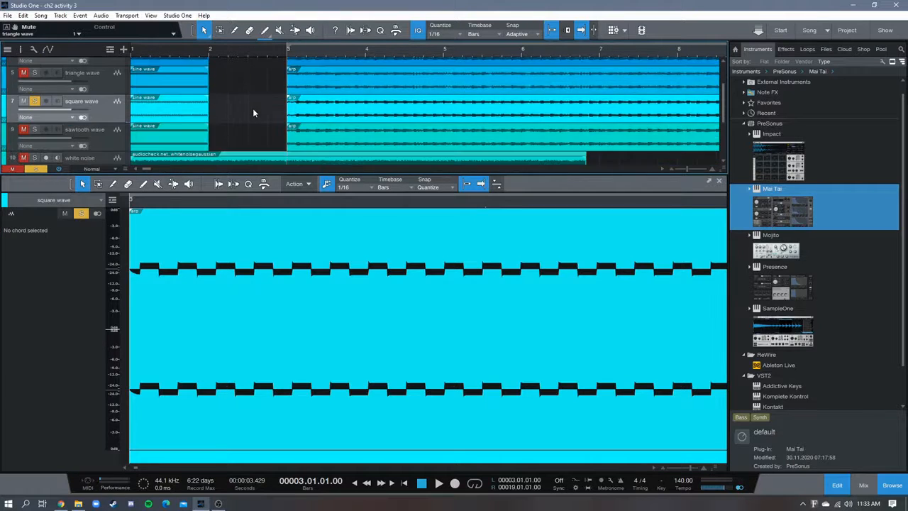
{"action": "scroll", "coordinate": [253, 110], "scroll_direction": "up", "scroll_amount": 2}
{"action": "left_click_drag", "start_coordinate": [260, 203], "coordinate": [164, 166]}
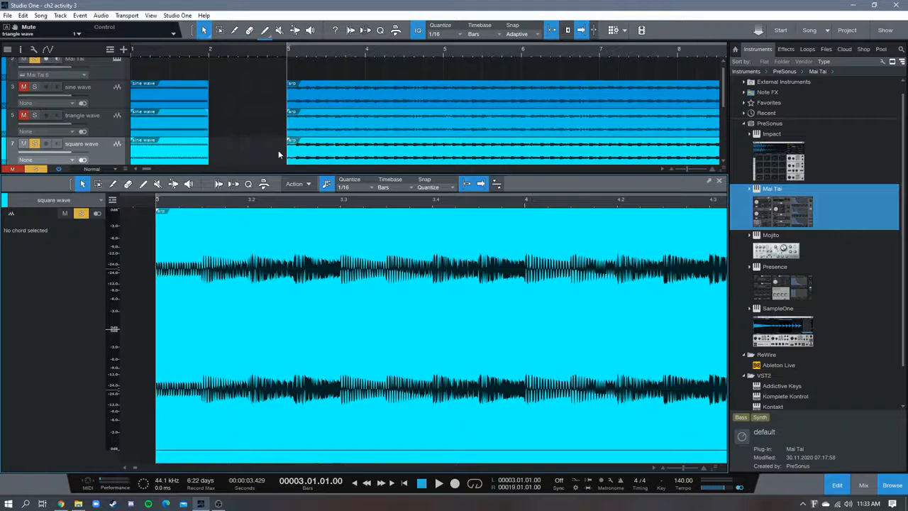
{"action": "key", "text": "space"}
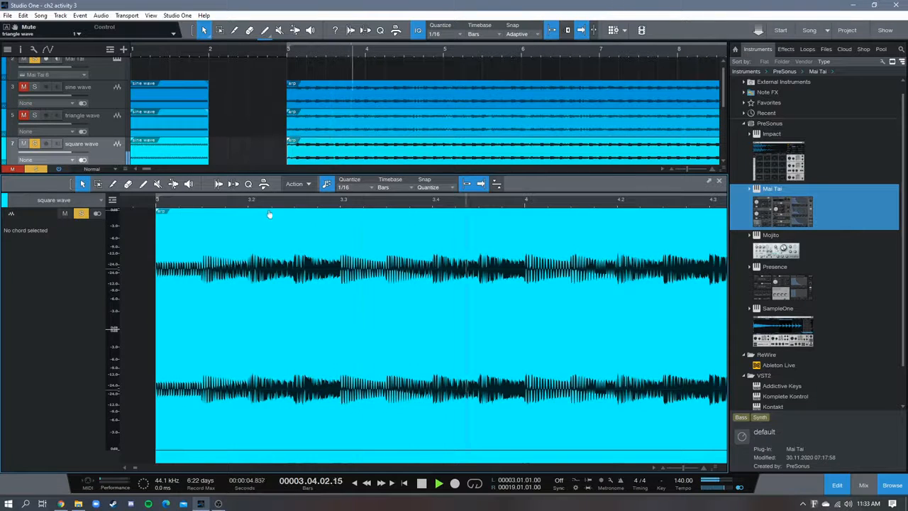
{"action": "left_click_drag", "start_coordinate": [348, 203], "coordinate": [165, 172]}
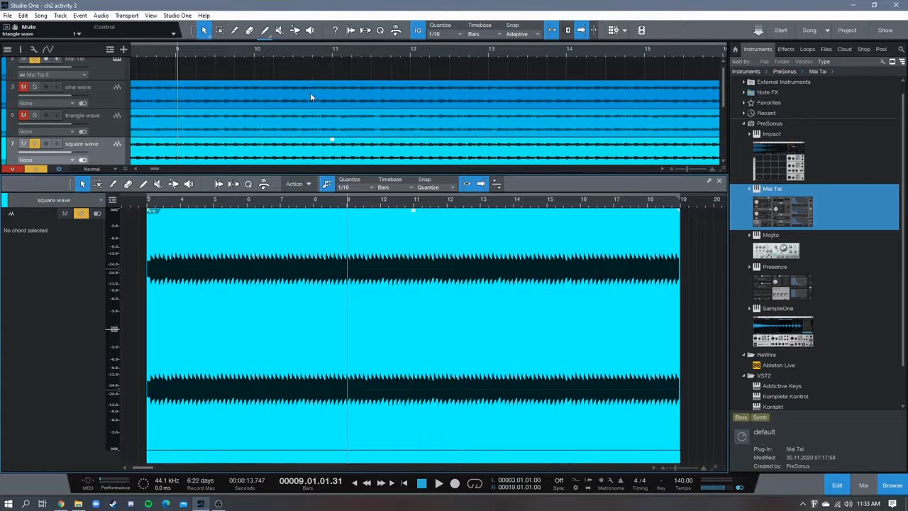
{"action": "left_click_drag", "start_coordinate": [289, 205], "coordinate": [312, 205]}
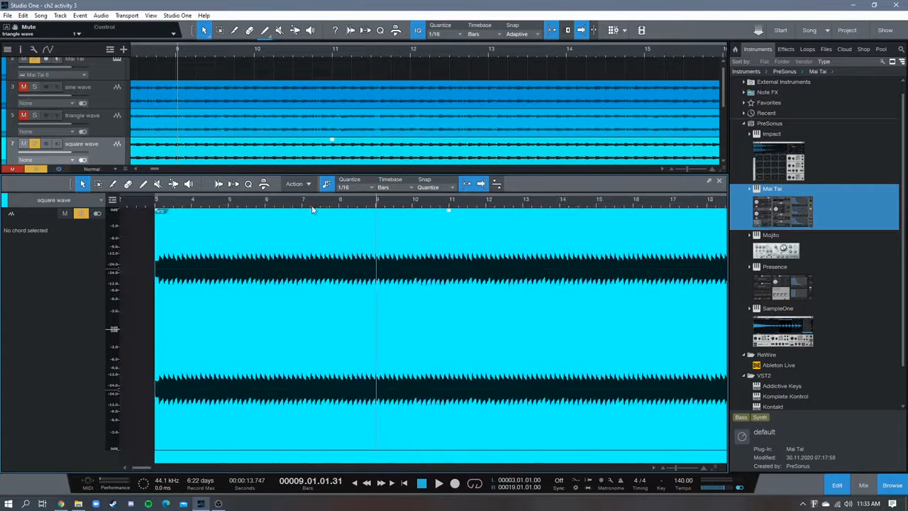
Switch the Mai Tai instrument on track 2 to Mono voice mode and close its window
{"action": "scroll", "coordinate": [118, 109], "scroll_direction": "up", "scroll_amount": 1}
{"action": "left_click", "coordinate": [117, 64]}
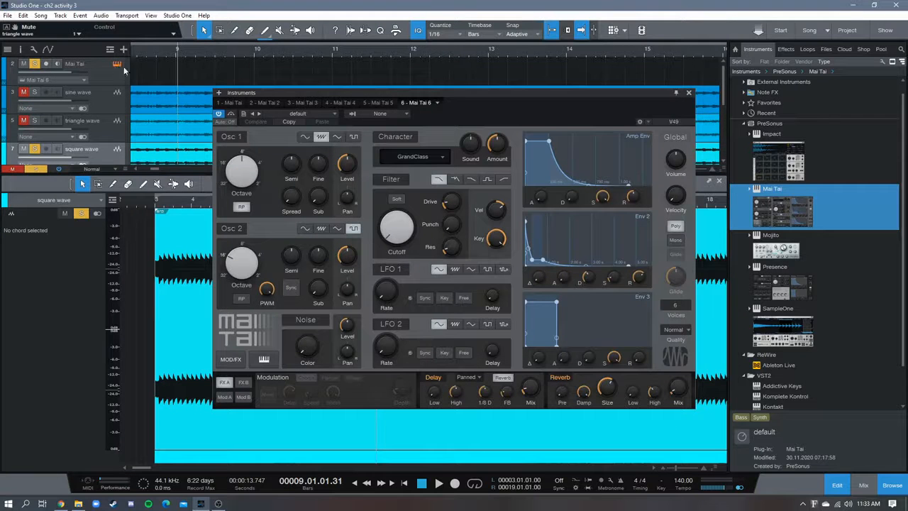
{"action": "left_click", "coordinate": [676, 240]}
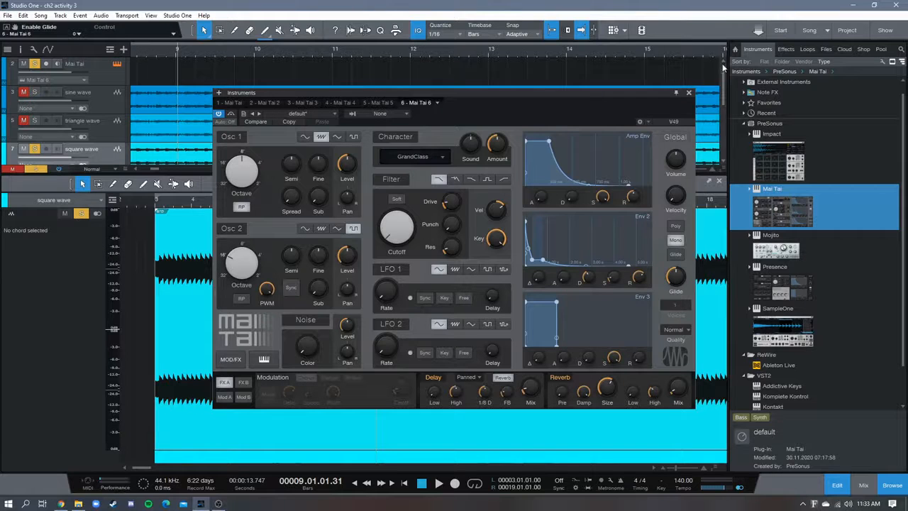
{"action": "left_click", "coordinate": [689, 94]}
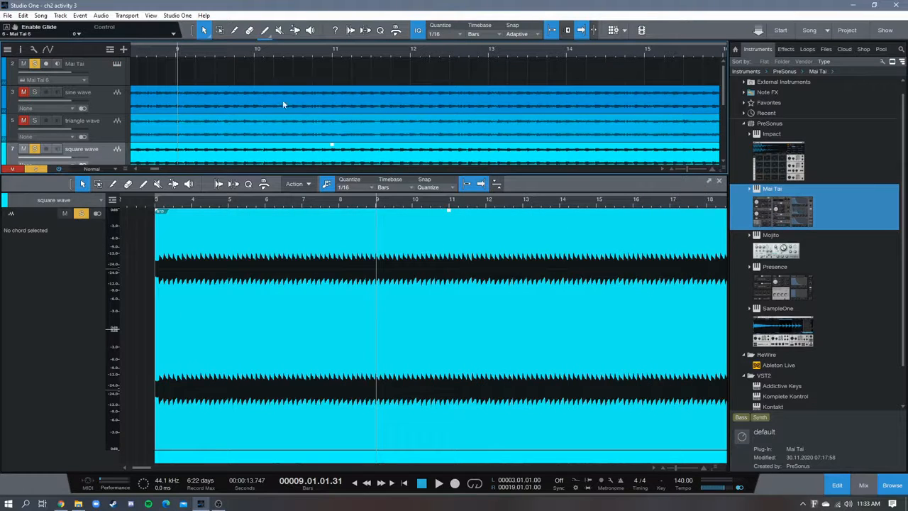
Examine the square wave arp's waveform up close around bars 7 and 8 in the audio editor
{"action": "scroll", "coordinate": [281, 101], "scroll_direction": "down", "scroll_amount": 2}
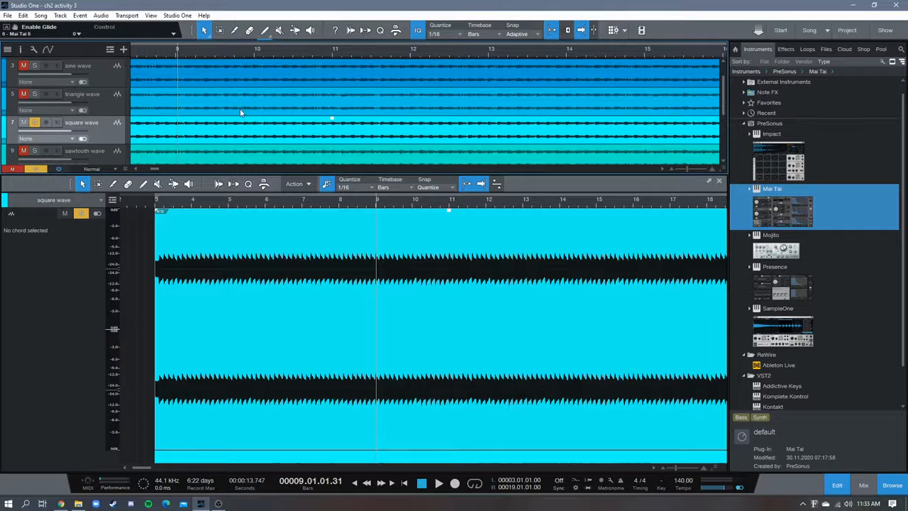
{"action": "left_click_drag", "start_coordinate": [210, 54], "coordinate": [291, 54]}
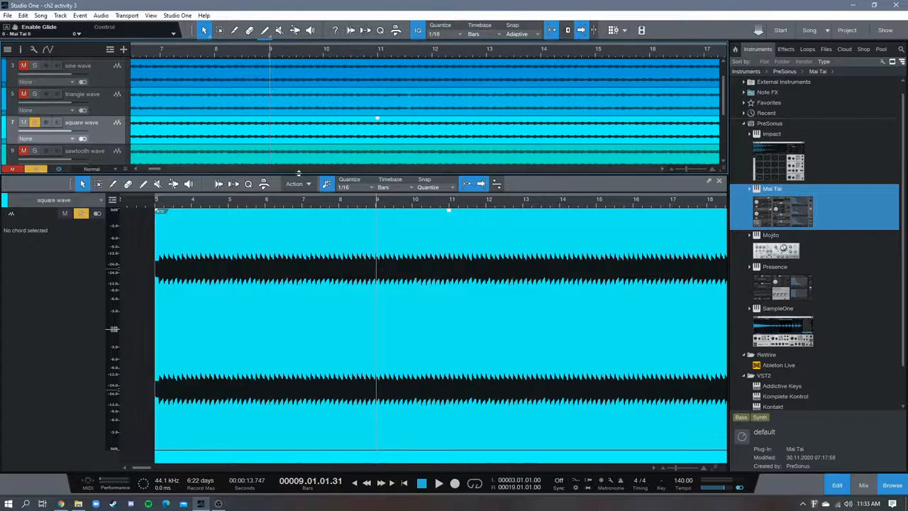
{"action": "double_click", "coordinate": [160, 132]}
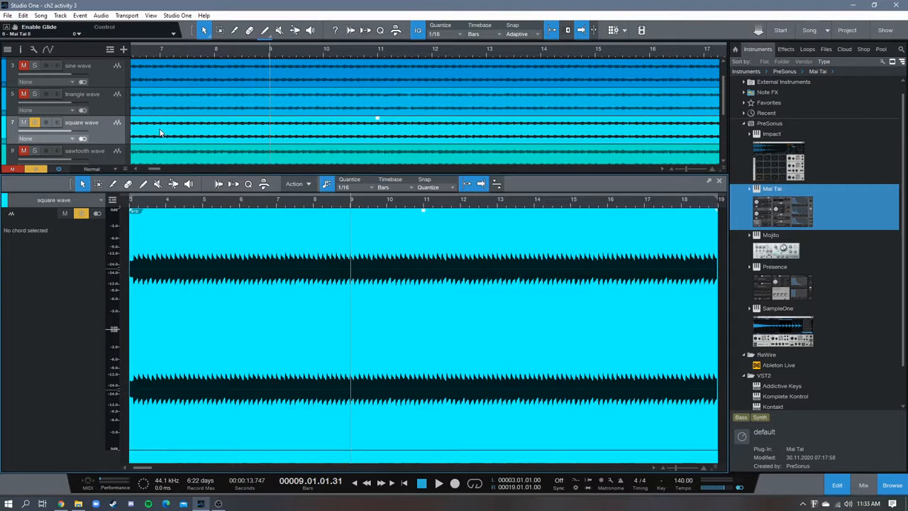
{"action": "left_click_drag", "start_coordinate": [303, 213], "coordinate": [211, 198]}
{"action": "scroll", "coordinate": [111, 121], "scroll_direction": "down", "scroll_amount": 2}
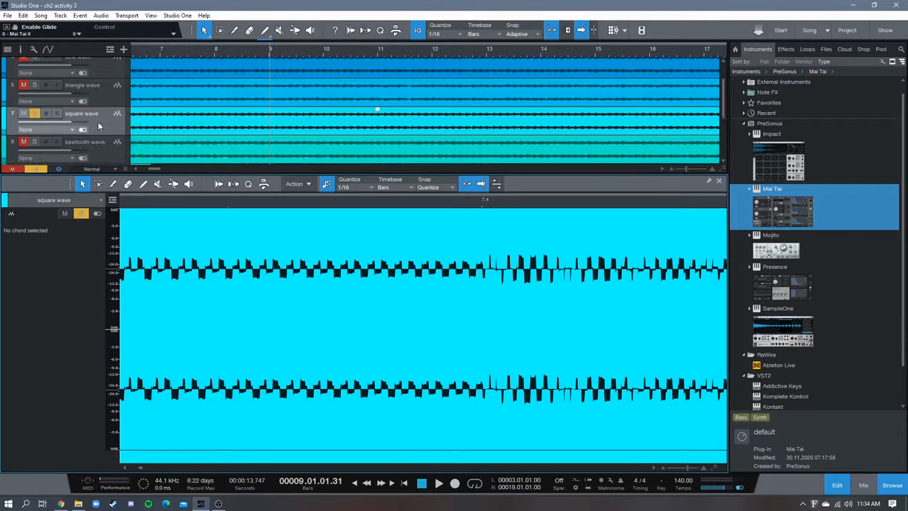
{"action": "mouse_move", "coordinate": [384, 205]}
{"action": "left_mouse_down"}
{"action": "mouse_move", "coordinate": [284, 227]}
{"action": "mouse_move", "coordinate": [217, 211]}
{"action": "left_mouse_up"}
{"action": "mouse_move", "coordinate": [388, 206]}
{"action": "left_mouse_down"}
{"action": "mouse_move", "coordinate": [381, 192]}
{"action": "mouse_move", "coordinate": [465, 184]}
{"action": "mouse_move", "coordinate": [404, 208]}
{"action": "left_mouse_up"}
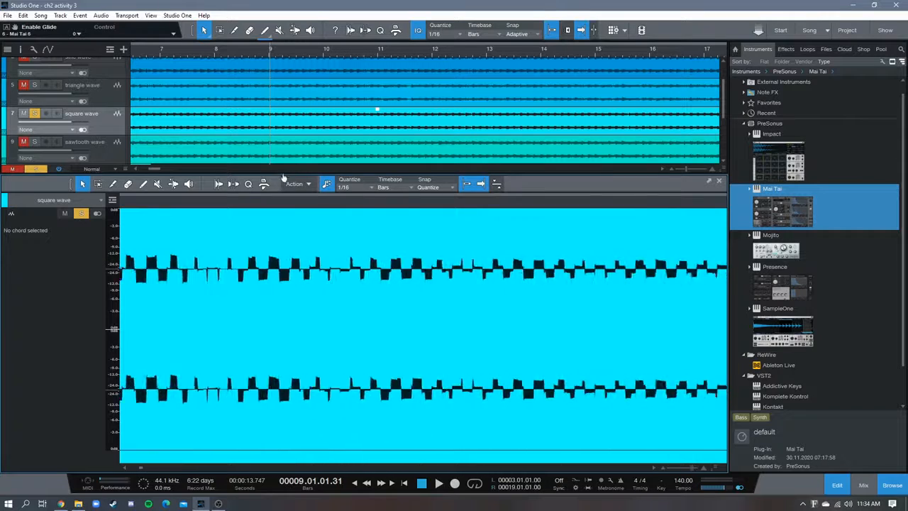
{"action": "left_click_drag", "start_coordinate": [420, 204], "coordinate": [347, 202]}
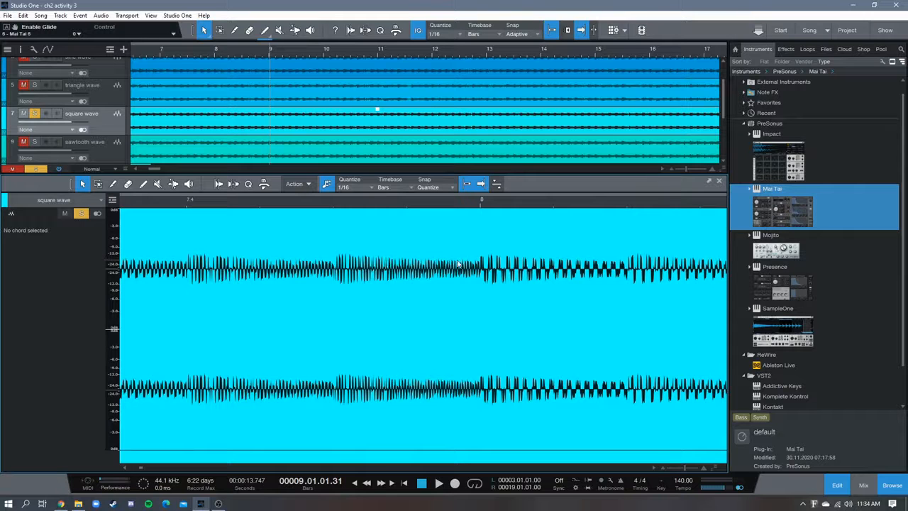
{"action": "left_click_drag", "start_coordinate": [337, 202], "coordinate": [285, 209]}
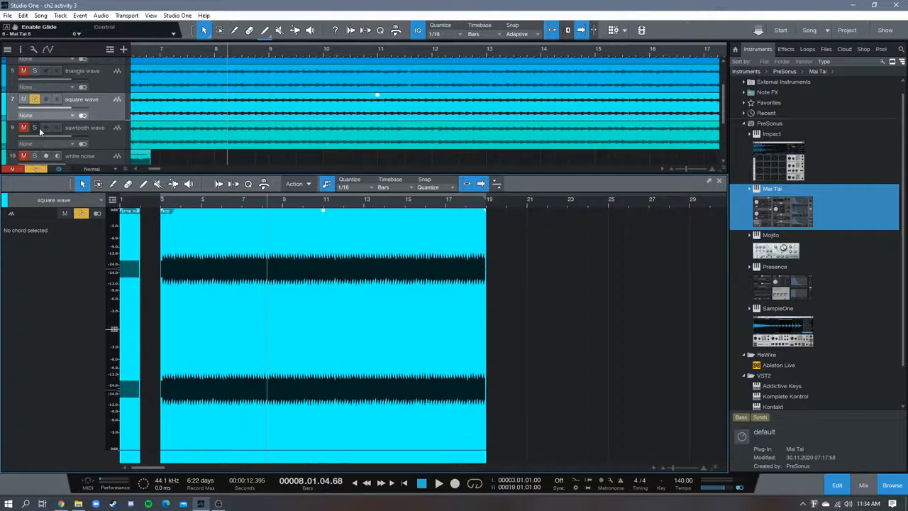
Solo the sawtooth wave track with the square wave muted, and examine the sawtooth test tone's waveform up close
{"action": "left_click", "coordinate": [36, 128]}
{"action": "left_click", "coordinate": [24, 99]}
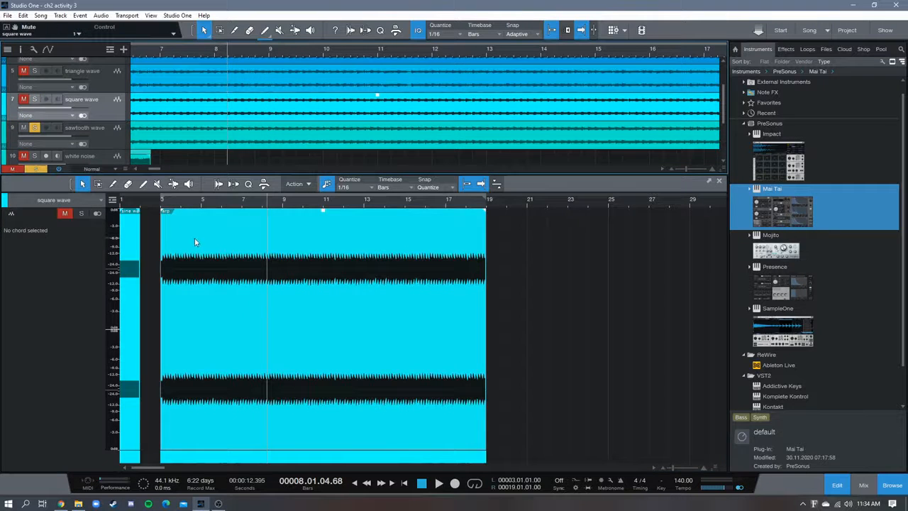
{"action": "left_click", "coordinate": [209, 145]}
{"action": "left_click_drag", "start_coordinate": [163, 206], "coordinate": [247, 230]}
{"action": "left_click_drag", "start_coordinate": [182, 202], "coordinate": [351, 226]}
{"action": "left_click_drag", "start_coordinate": [269, 207], "coordinate": [283, 237]}
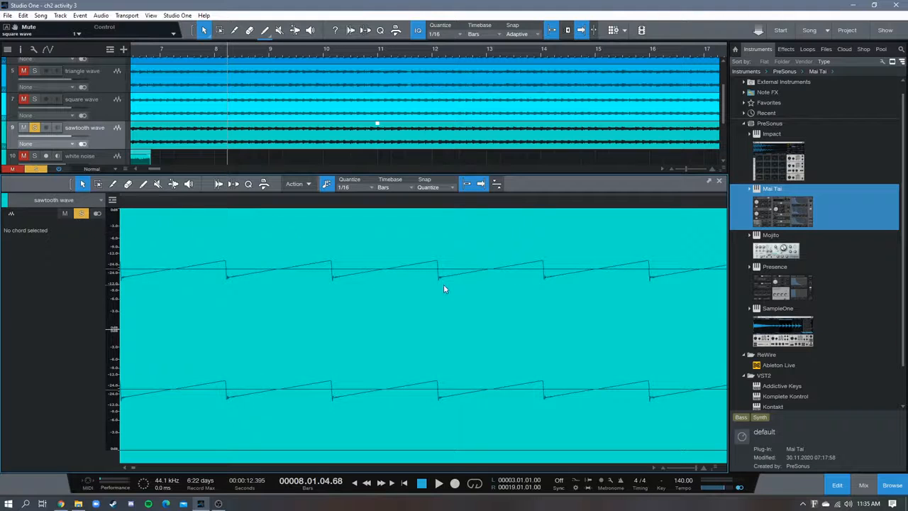
Play the sawtooth wave track's test tone from bar 1 with the whole tone's waveform in view, and return to the start
{"action": "left_click_drag", "start_coordinate": [448, 212], "coordinate": [454, 224]}
{"action": "left_click_drag", "start_coordinate": [376, 204], "coordinate": [663, 154]}
{"action": "left_click_drag", "start_coordinate": [219, 208], "coordinate": [359, 183]}
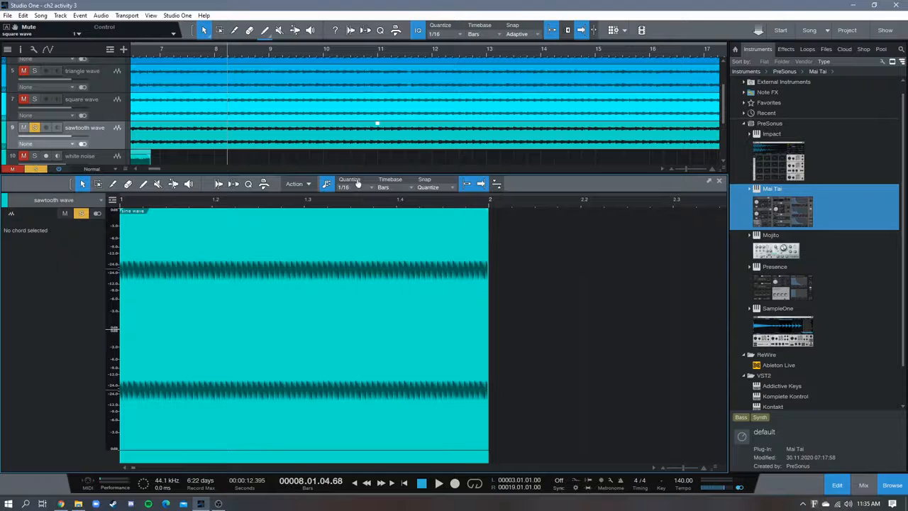
{"action": "left_click", "coordinate": [427, 485]}
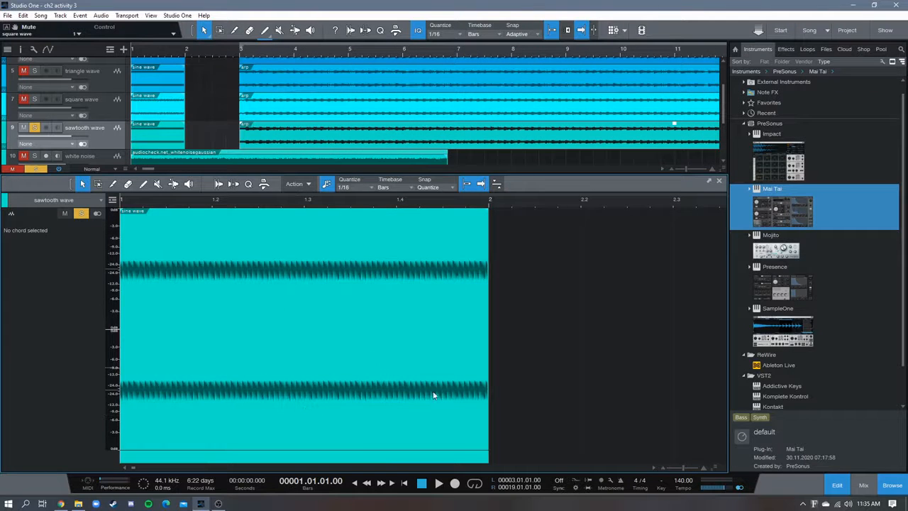
{"action": "left_click", "coordinate": [439, 484]}
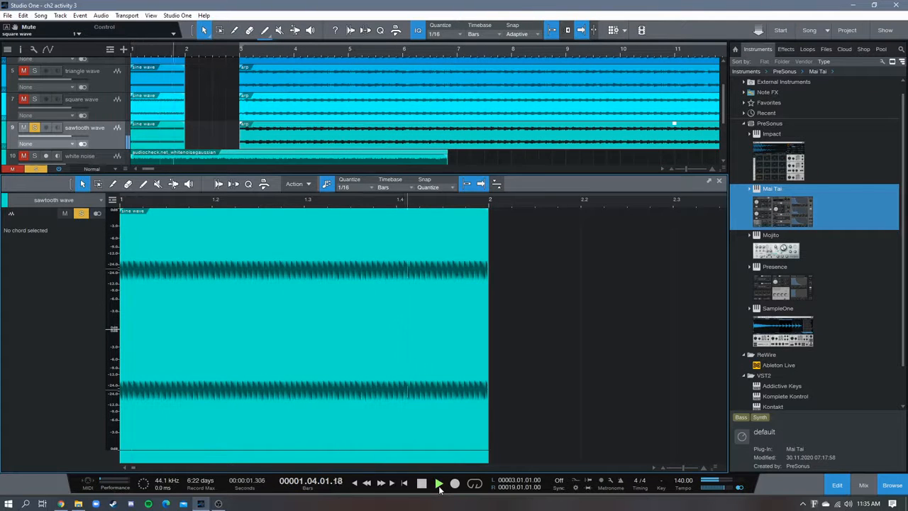
{"action": "left_click", "coordinate": [423, 483]}
{"action": "left_click", "coordinate": [423, 483]}
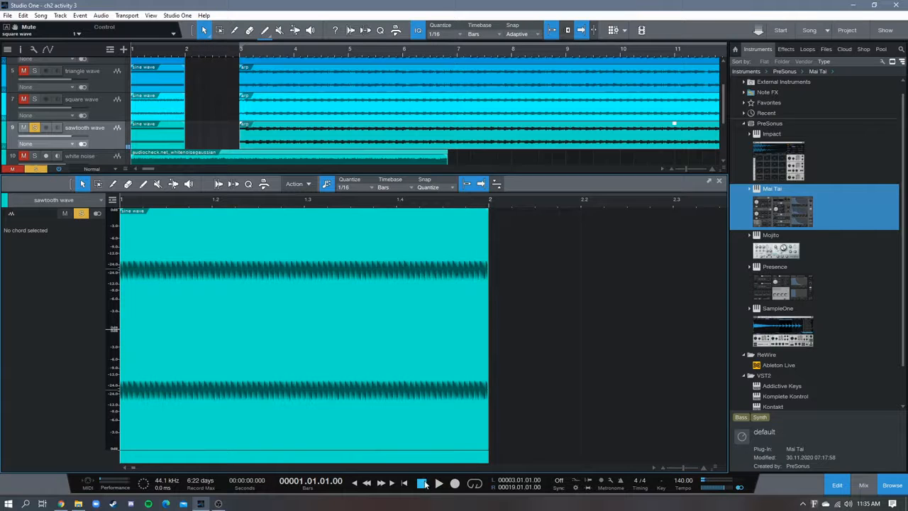
Play the sawtooth wave track's arp clip from bar 3 while viewing its waveform in the audio editor
{"action": "left_click_drag", "start_coordinate": [201, 205], "coordinate": [254, 199]}
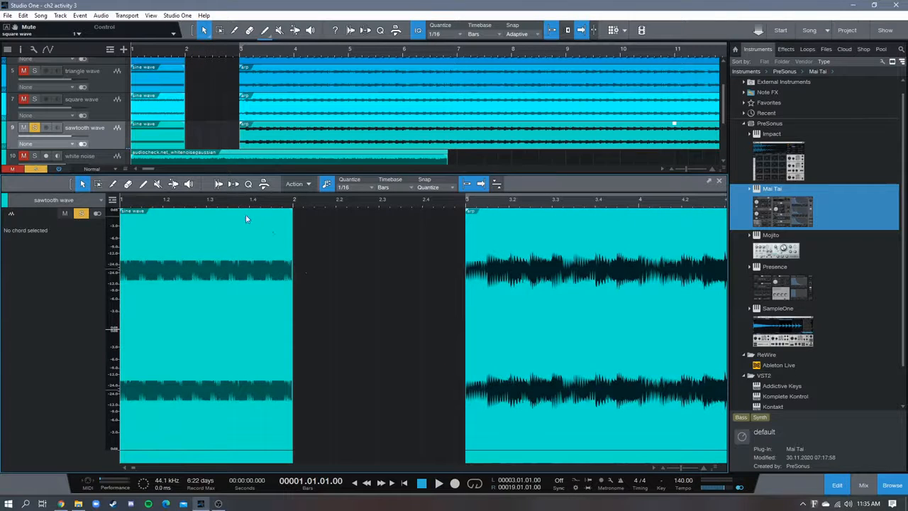
{"action": "left_click_drag", "start_coordinate": [386, 204], "coordinate": [341, 196]}
{"action": "left_click_drag", "start_coordinate": [263, 205], "coordinate": [205, 229]}
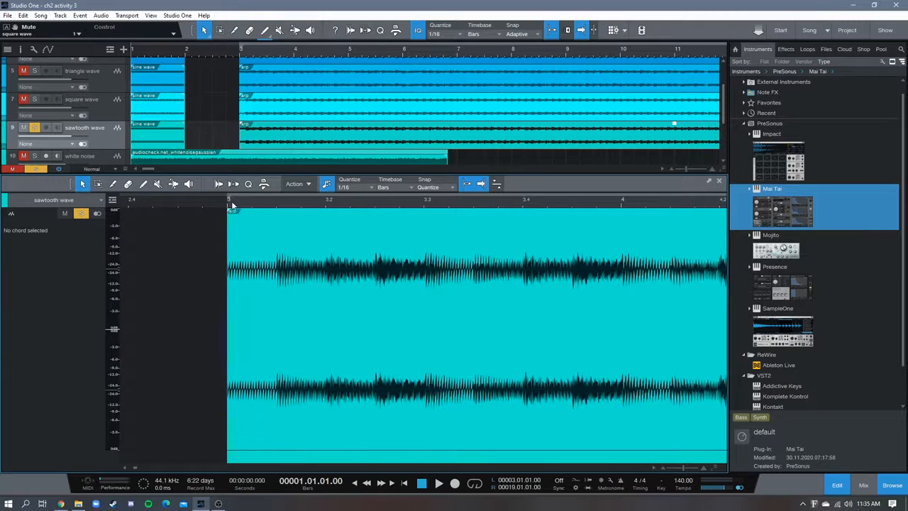
{"action": "key", "text": "space"}
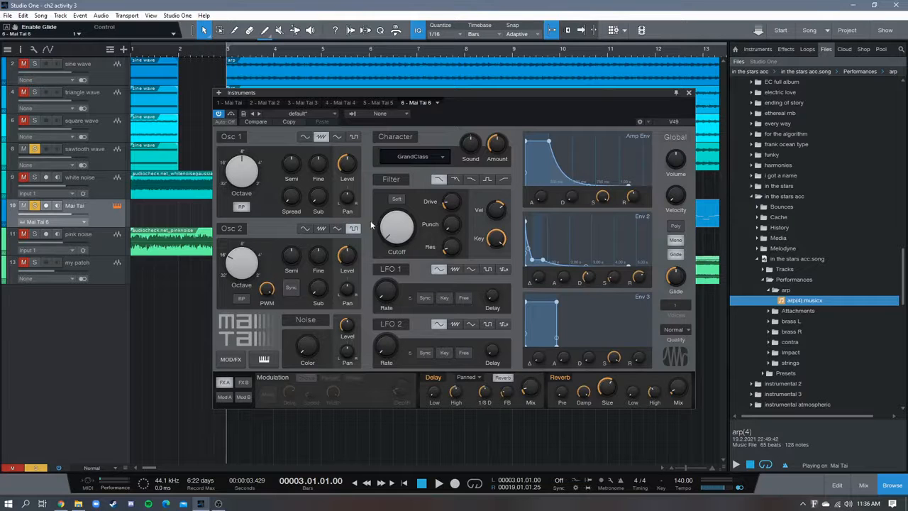
In the Mai Tai 6 instrument, switch off Osc 2, Character, Filter, LFO 1, LFO 2 and Noise, keeping Osc 1 active
{"action": "left_click", "coordinate": [229, 137]}
{"action": "left_click", "coordinate": [230, 227]}
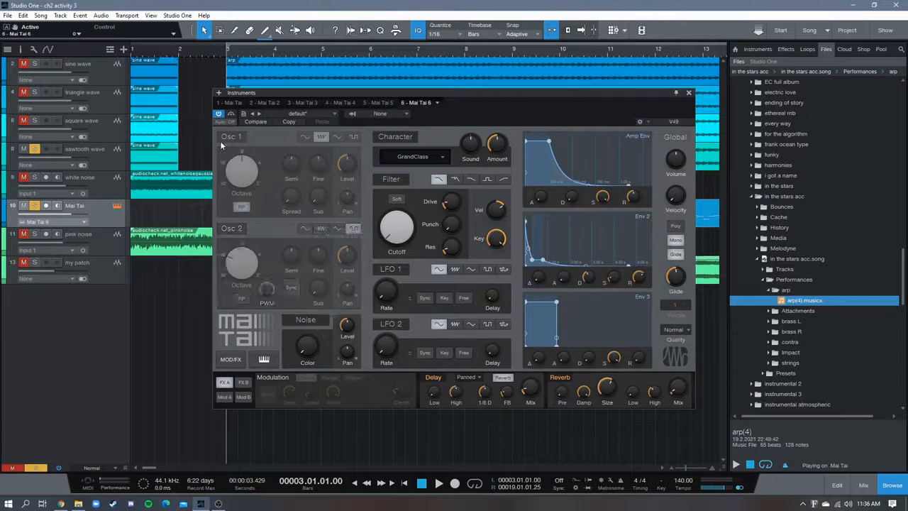
{"action": "left_click", "coordinate": [231, 136]}
{"action": "left_click", "coordinate": [395, 136]}
{"action": "left_click", "coordinate": [391, 178]}
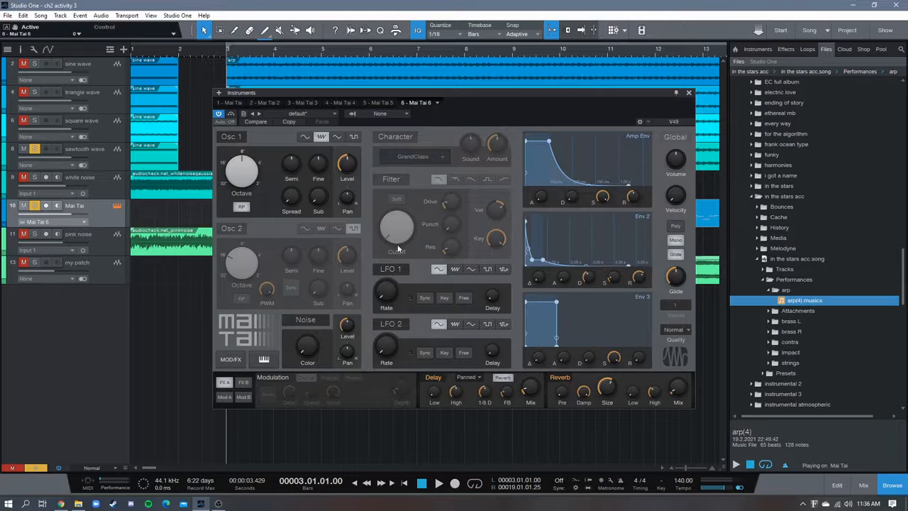
{"action": "left_click", "coordinate": [390, 269]}
{"action": "left_click", "coordinate": [390, 323]}
{"action": "left_click", "coordinate": [314, 319]}
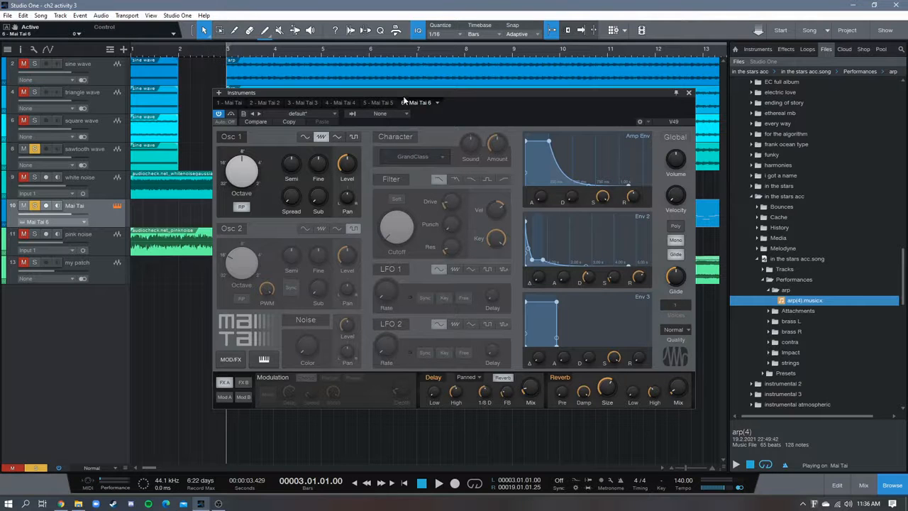
Move the Mai Tai track directly below the sawtooth wave track, play its arp, and return the playhead to bar 3
{"action": "left_click_drag", "start_coordinate": [378, 91], "coordinate": [277, 262]}
{"action": "left_click_drag", "start_coordinate": [107, 213], "coordinate": [103, 186]}
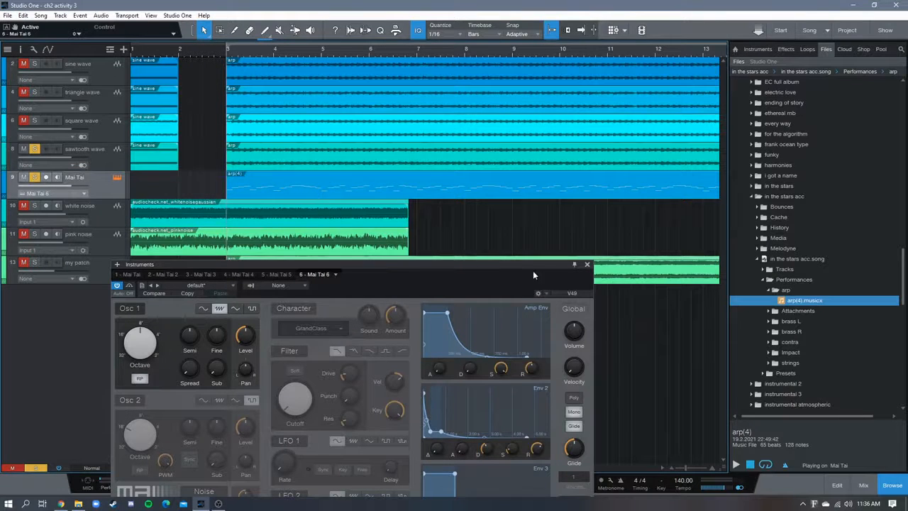
{"action": "left_click_drag", "start_coordinate": [498, 271], "coordinate": [515, 238]}
{"action": "key", "text": "space"}
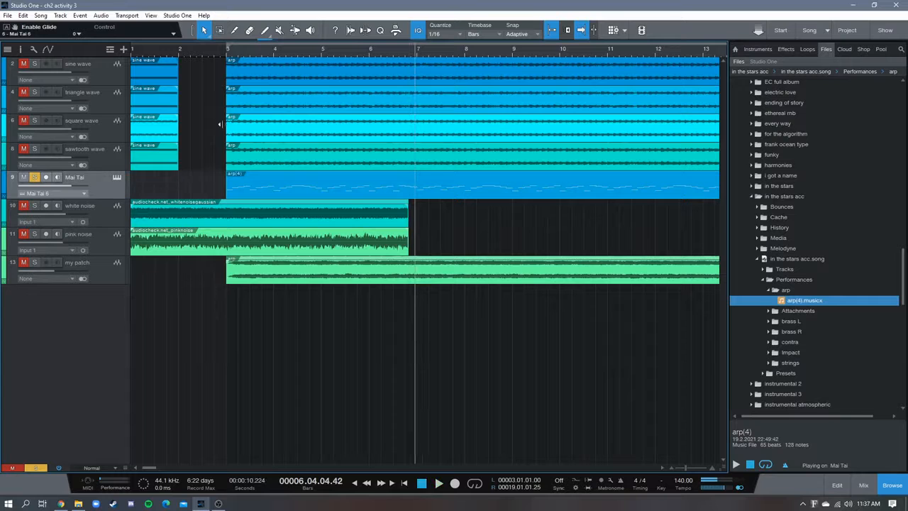
{"action": "left_click", "coordinate": [227, 57]}
{"action": "left_click_drag", "start_coordinate": [229, 59], "coordinate": [240, 57]}
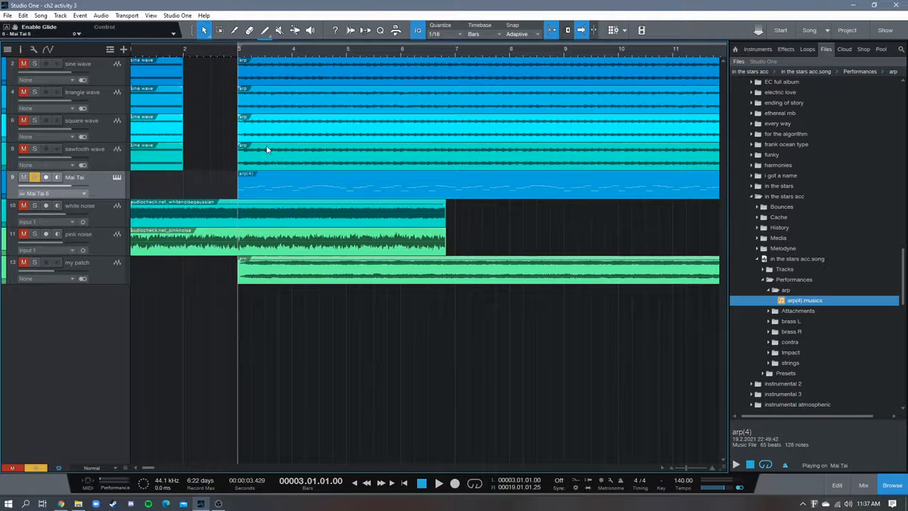
Solo the sawtooth wave track, examine its arp clip's waveform up close around beat 3.3, and close the audio editor
{"action": "left_click_drag", "start_coordinate": [249, 53], "coordinate": [300, 44]}
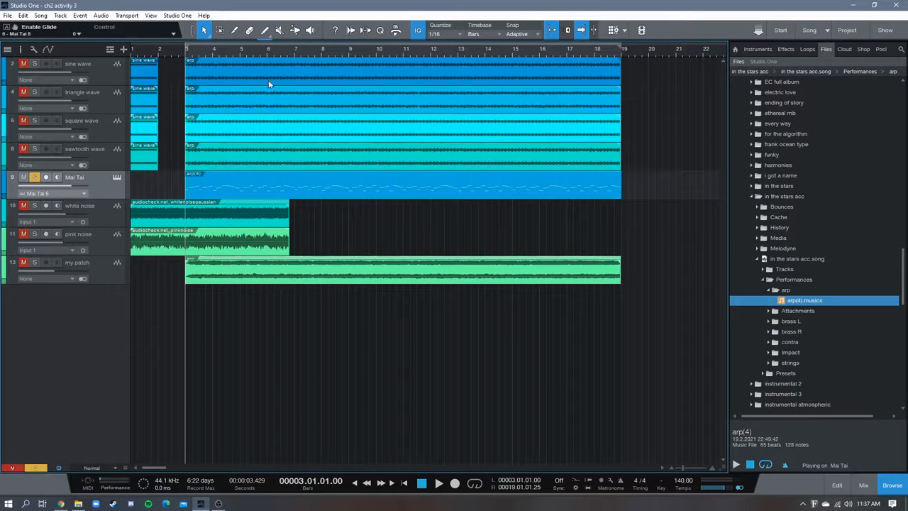
{"action": "double_click", "coordinate": [200, 155]}
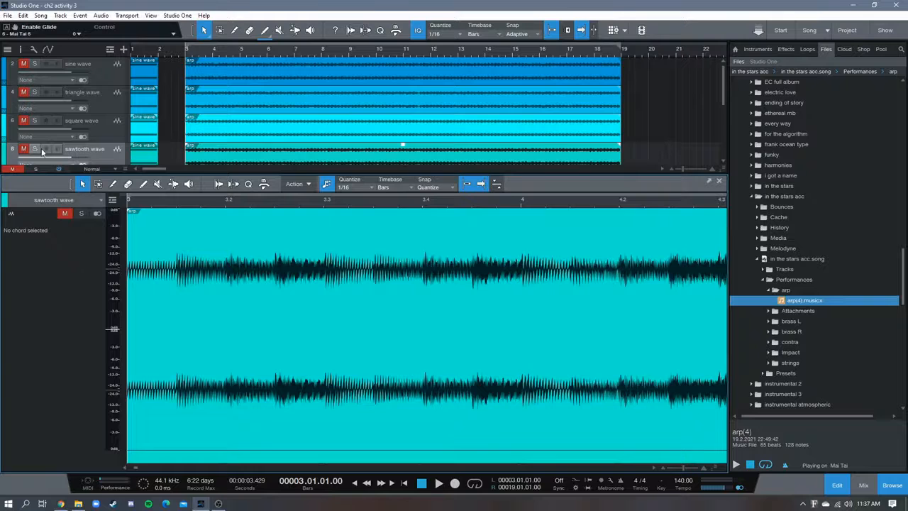
{"action": "left_click", "coordinate": [35, 148]}
{"action": "left_click_drag", "start_coordinate": [280, 204], "coordinate": [228, 249]}
{"action": "left_click_drag", "start_coordinate": [453, 207], "coordinate": [288, 174]}
{"action": "left_click_drag", "start_coordinate": [371, 203], "coordinate": [246, 250]}
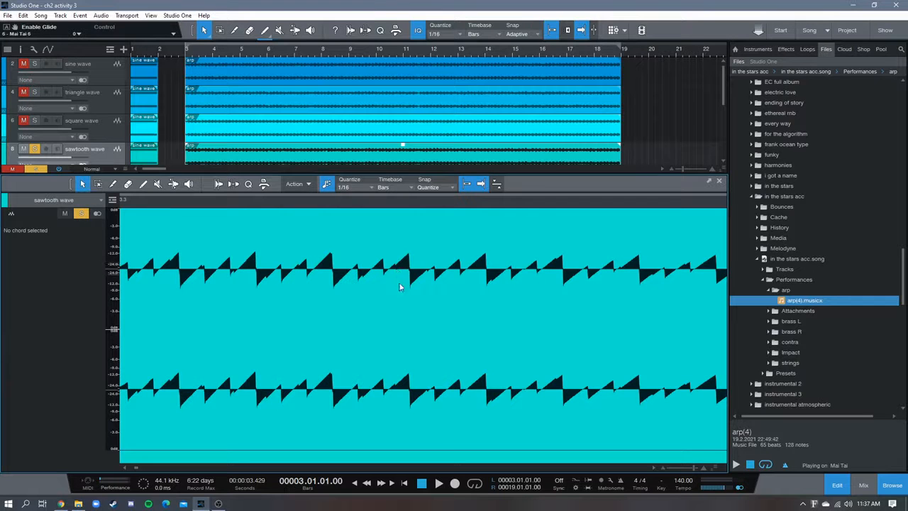
{"action": "left_click_drag", "start_coordinate": [514, 201], "coordinate": [340, 163]}
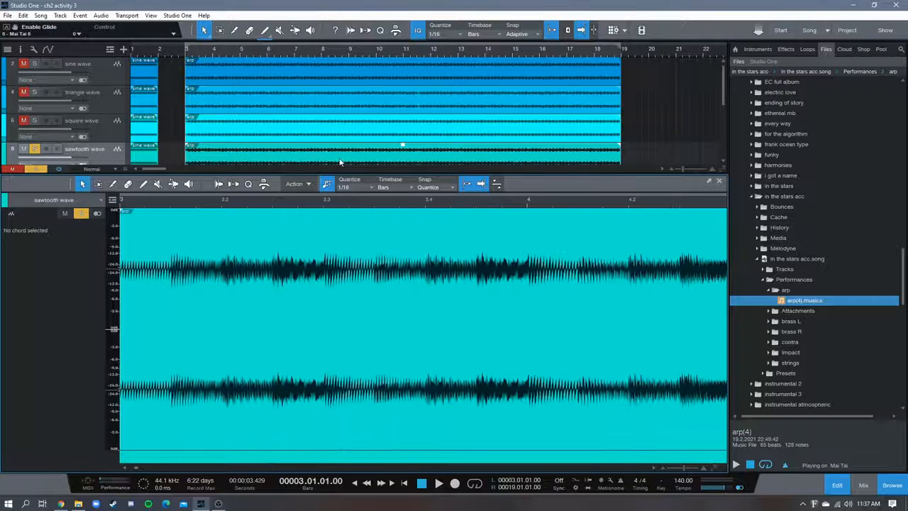
{"action": "left_click", "coordinate": [719, 181]}
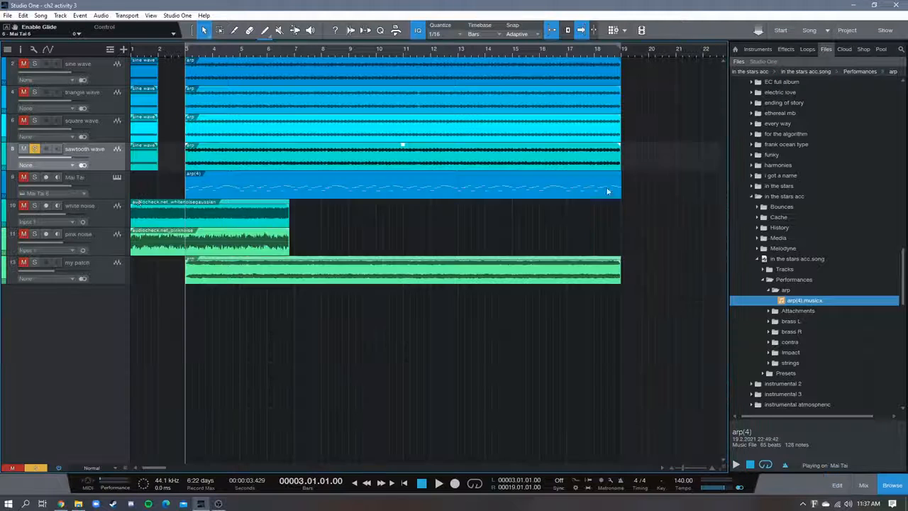
Mute the sawtooth wave, pink noise and my patch tracks
{"action": "left_click", "coordinate": [23, 149]}
{"action": "left_click", "coordinate": [23, 234]}
{"action": "left_click", "coordinate": [24, 263]}
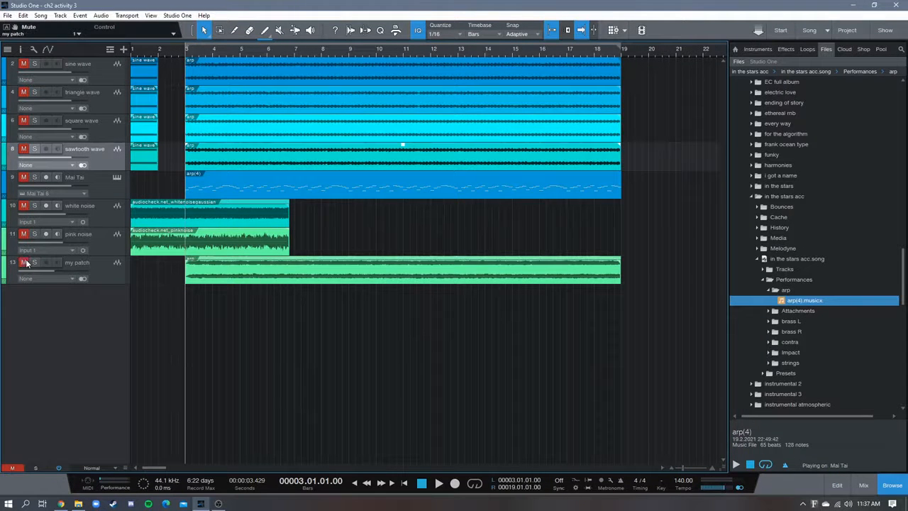
Solo the white noise track and play it from bar 1 to just before bar 3
{"action": "left_click", "coordinate": [35, 206]}
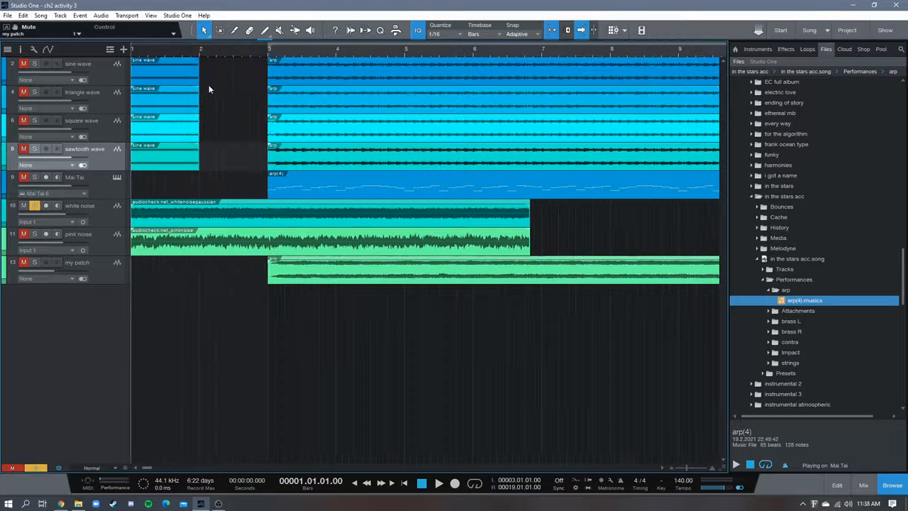
{"action": "key", "text": "space"}
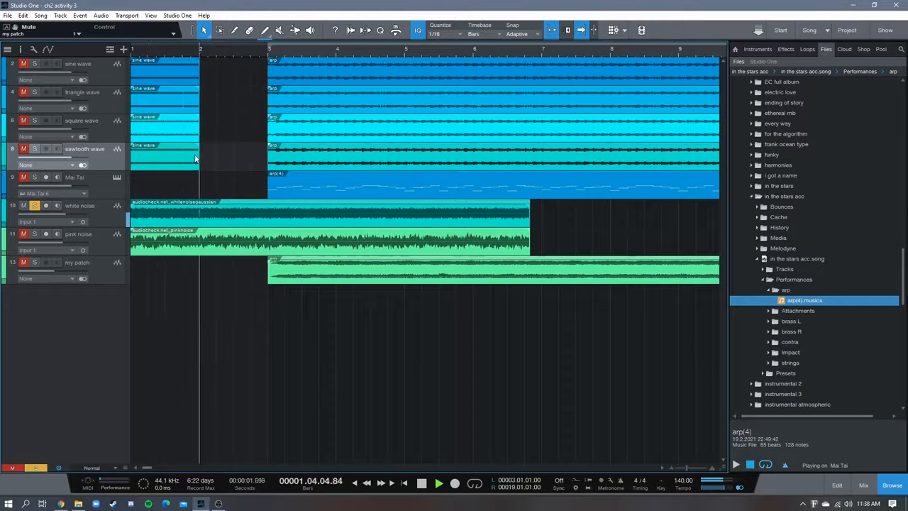
{"action": "key", "text": "space"}
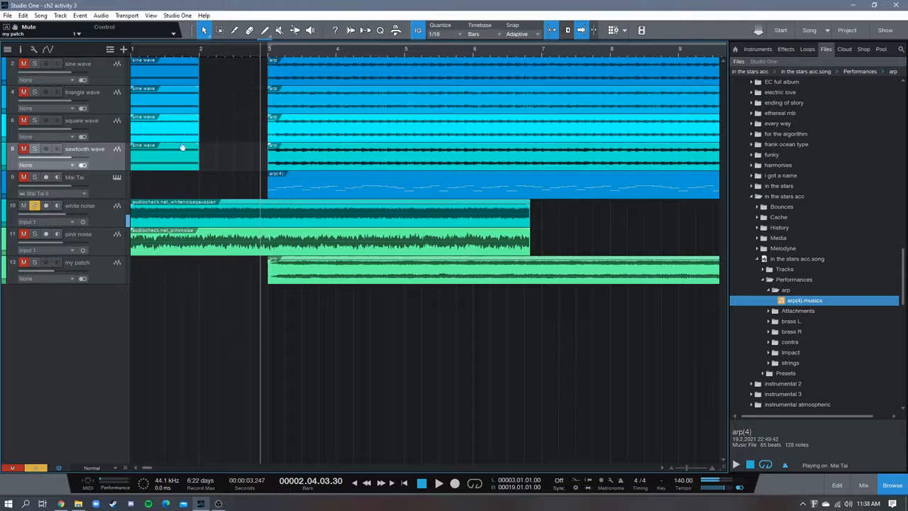
Open the white noise clip in the audio editor and resume its playback
{"action": "scroll", "coordinate": [156, 60], "scroll_direction": "up", "scroll_amount": 5}
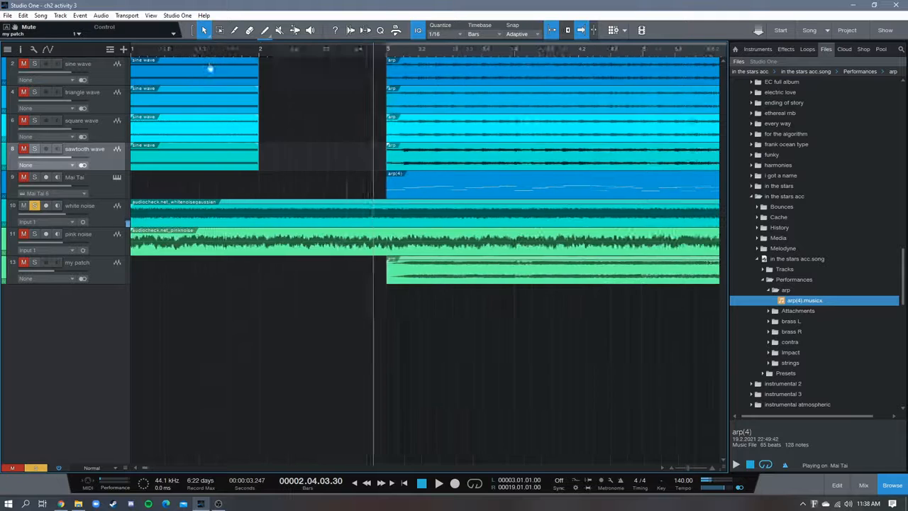
{"action": "left_click", "coordinate": [260, 221]}
{"action": "double_click", "coordinate": [260, 221]}
{"action": "key", "text": "space"}
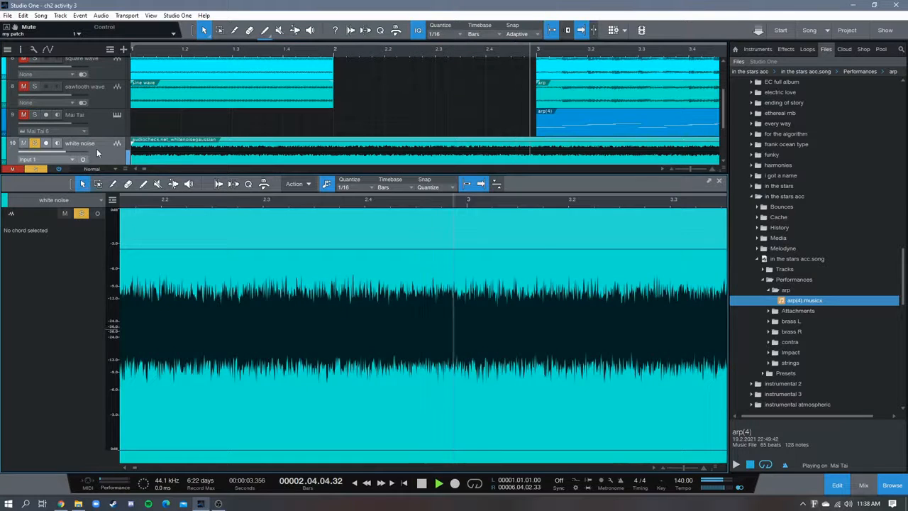
Show the mixer, stop playback and insert a Pro EQ effect on the white noise track
{"action": "key", "text": "F3"}
{"action": "key", "text": "space"}
{"action": "left_click", "coordinate": [439, 233]}
{"action": "type", "text": "eq"}
{"action": "double_click", "coordinate": [462, 286]}
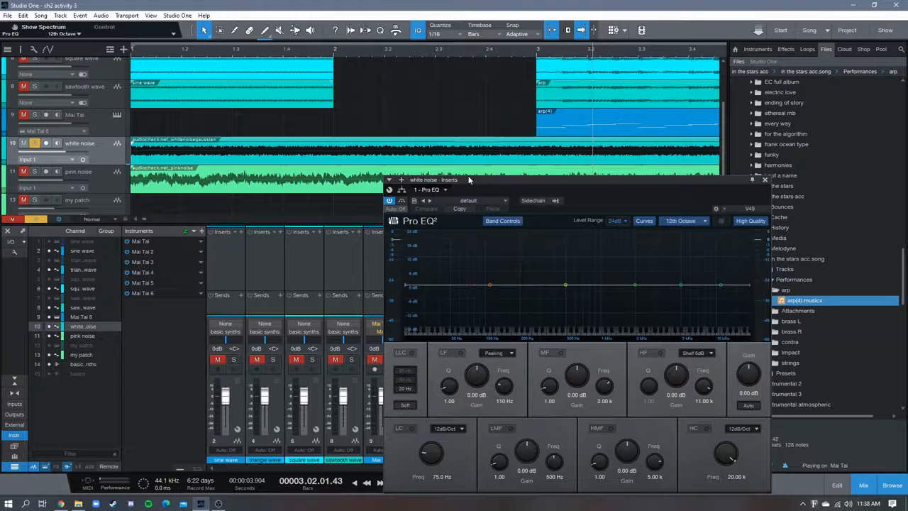
Play the white noise from bar 1 while viewing its frequency spectrum in the Pro EQ, and close the effect window
{"action": "key", "text": "space"}
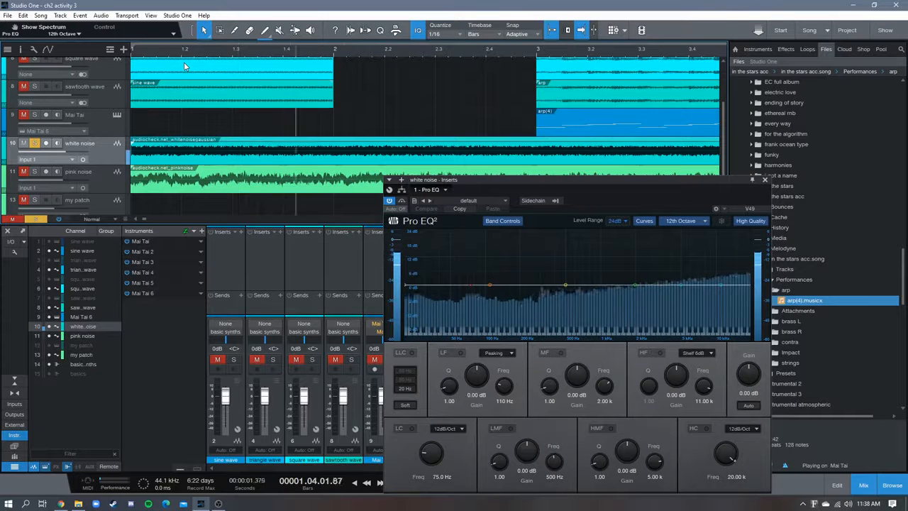
{"action": "key", "text": "space"}
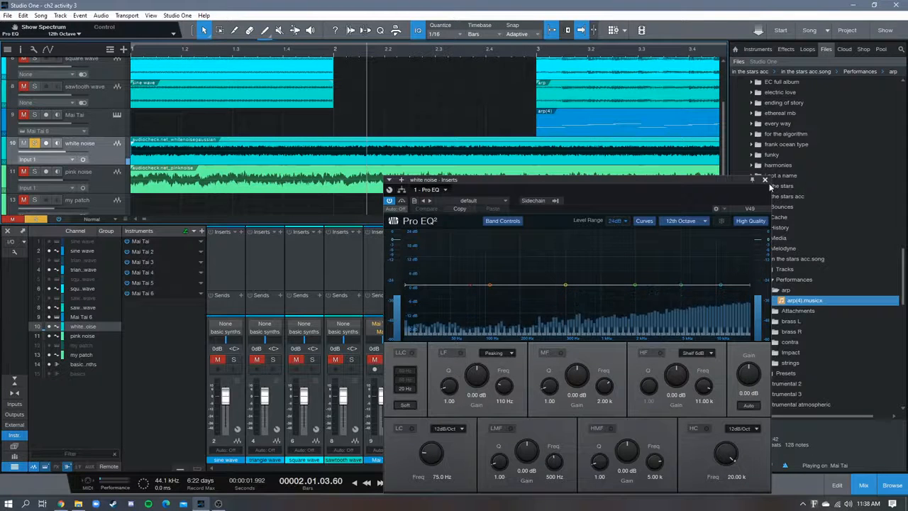
{"action": "key", "text": "space"}
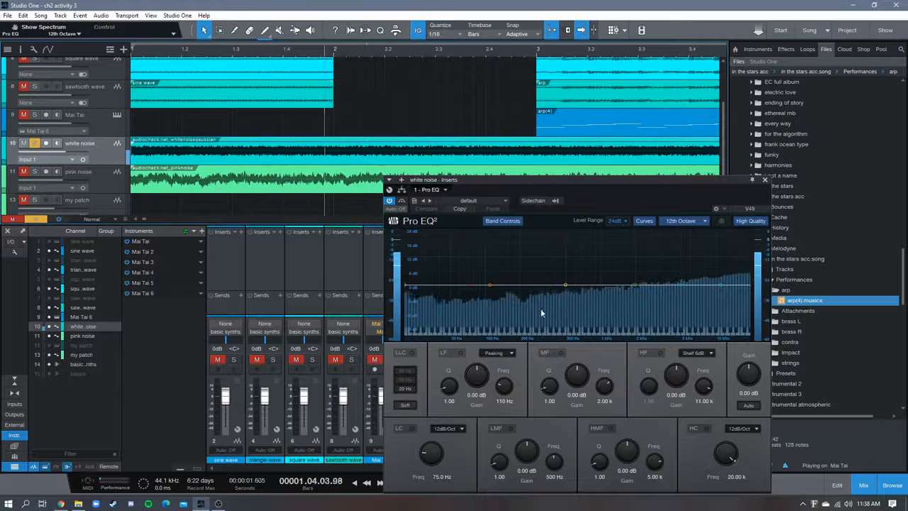
{"action": "left_click", "coordinate": [764, 180]}
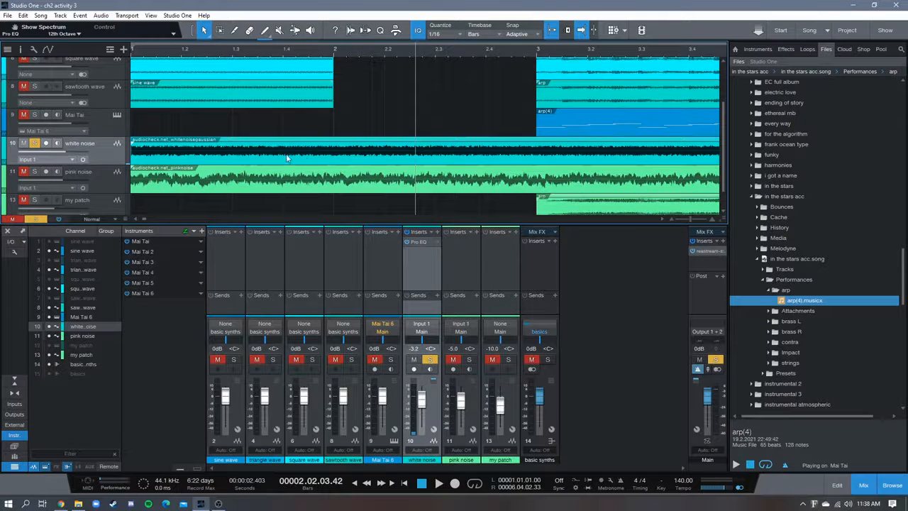
Examine the white noise clip's waveform up close in the audio editor, down to its individual samples
{"action": "double_click", "coordinate": [250, 156]}
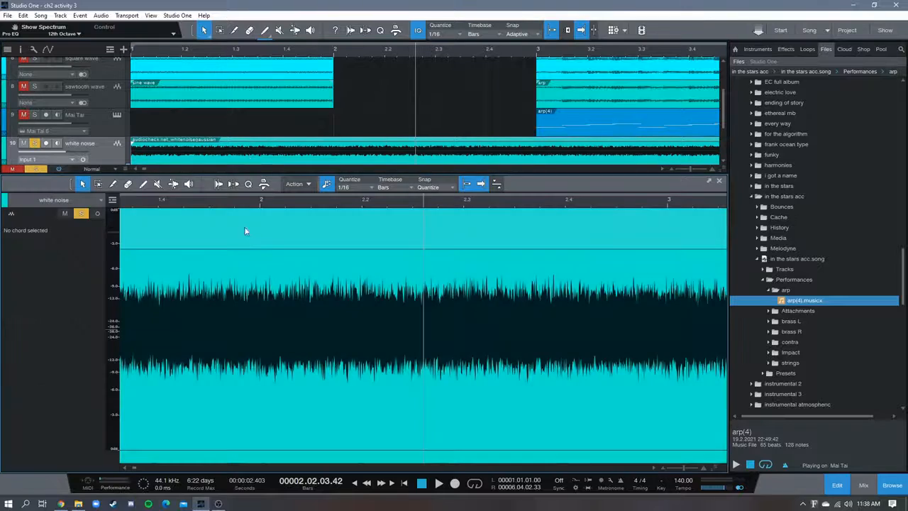
{"action": "left_click_drag", "start_coordinate": [238, 206], "coordinate": [360, 247]}
{"action": "left_click_drag", "start_coordinate": [290, 205], "coordinate": [191, 234]}
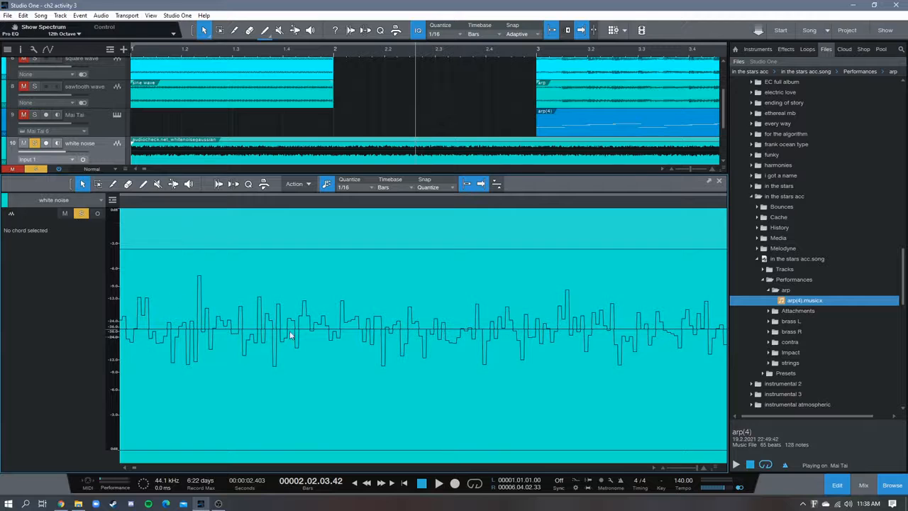
{"action": "left_click_drag", "start_coordinate": [496, 204], "coordinate": [379, 319]}
{"action": "left_click_drag", "start_coordinate": [546, 213], "coordinate": [226, 205]}
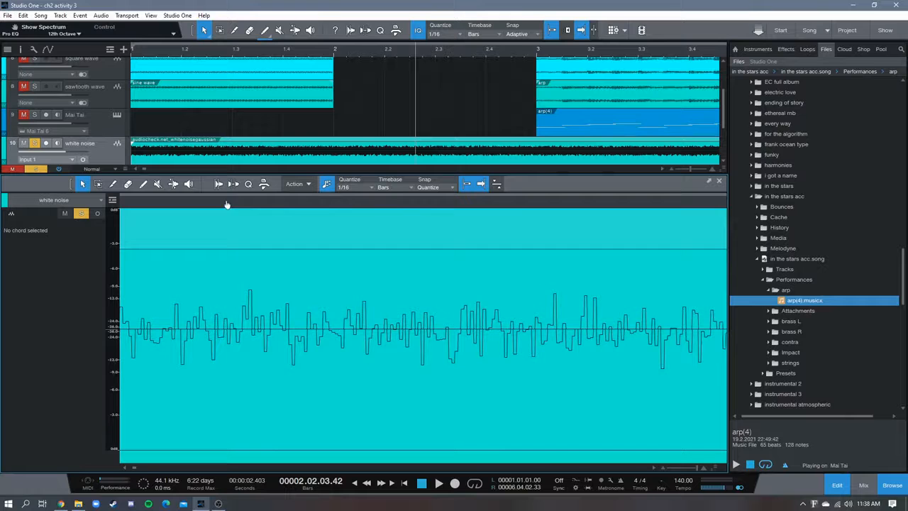
{"action": "left_click_drag", "start_coordinate": [390, 199], "coordinate": [154, 210]}
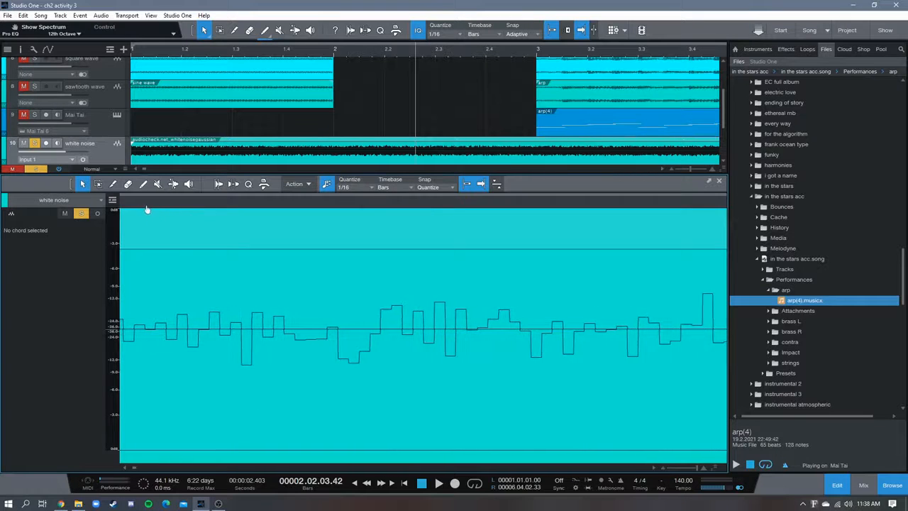
{"action": "left_click_drag", "start_coordinate": [399, 204], "coordinate": [252, 213]}
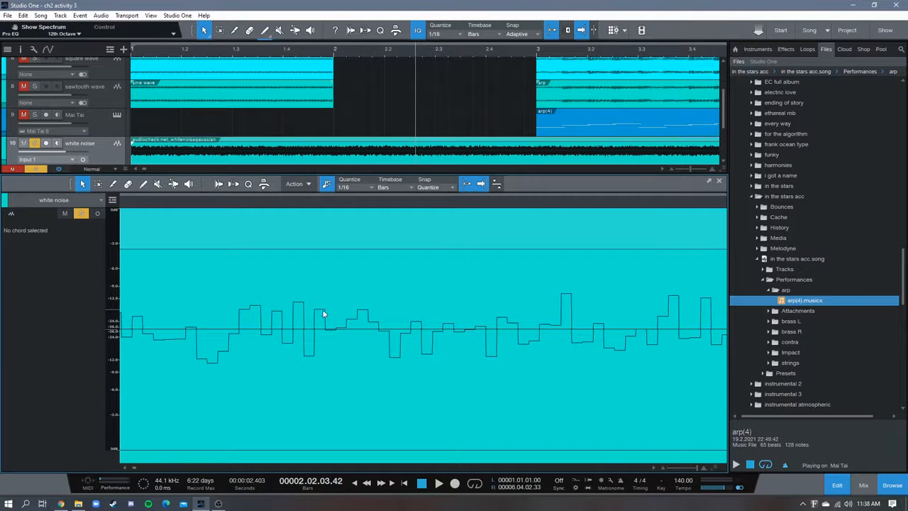
Play the white noise from around beat 2.2 with its magnified waveform in view
{"action": "left_click_drag", "start_coordinate": [291, 201], "coordinate": [354, 203]}
{"action": "left_click", "coordinate": [274, 204]}
{"action": "key", "text": "space"}
{"action": "key", "text": "space"}
{"action": "left_click_drag", "start_coordinate": [305, 202], "coordinate": [393, 142]}
{"action": "left_click_drag", "start_coordinate": [285, 168], "coordinate": [330, 208]}
{"action": "left_click", "coordinate": [291, 207]}
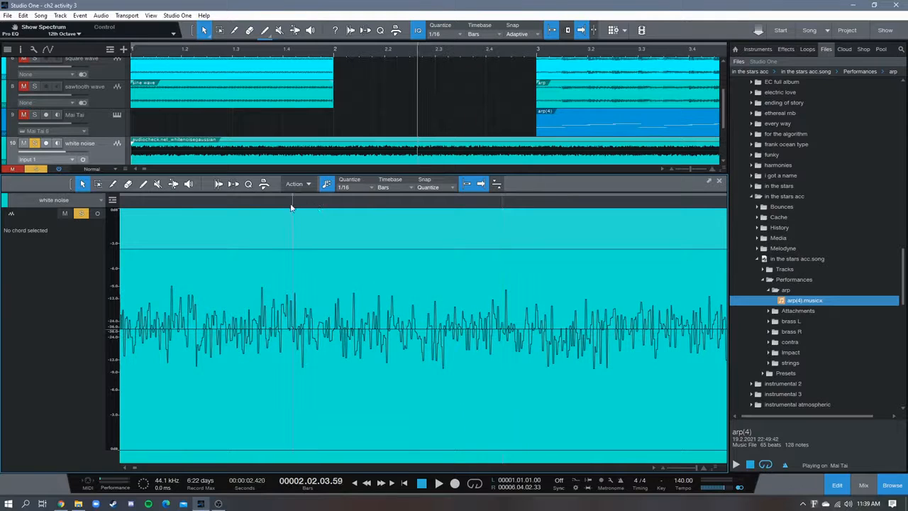
{"action": "key", "text": "space"}
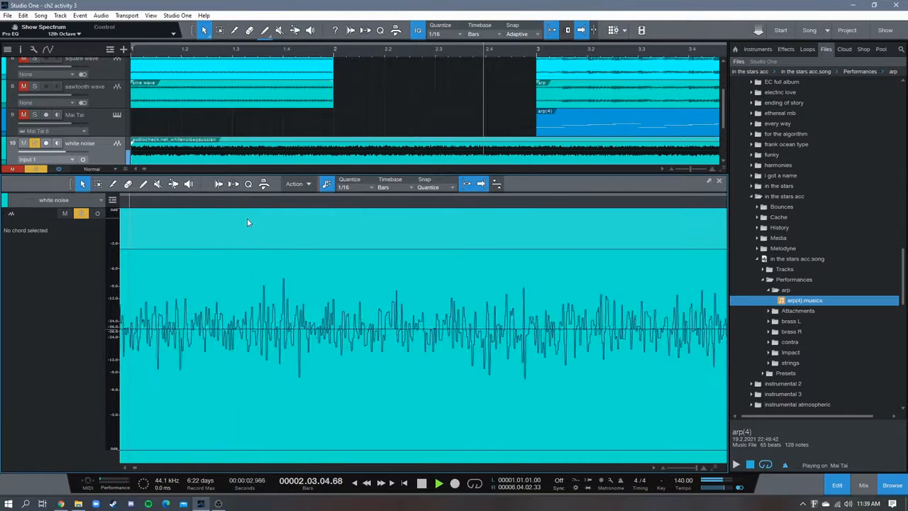
Stop playback and close the audio editor, switching the solo to the pink noise track and muting the white noise track
{"action": "key", "text": "space"}
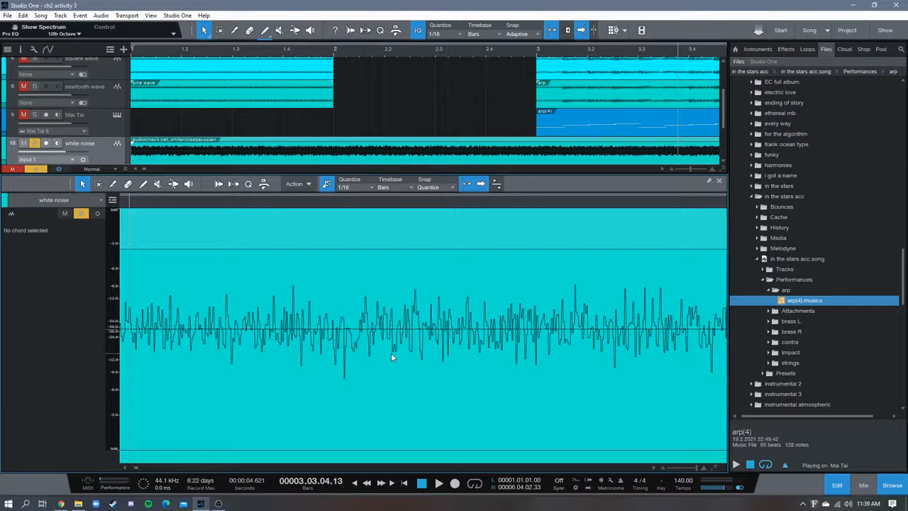
{"action": "left_click", "coordinate": [719, 182]}
{"action": "left_click", "coordinate": [35, 235]}
{"action": "left_click", "coordinate": [24, 206]}
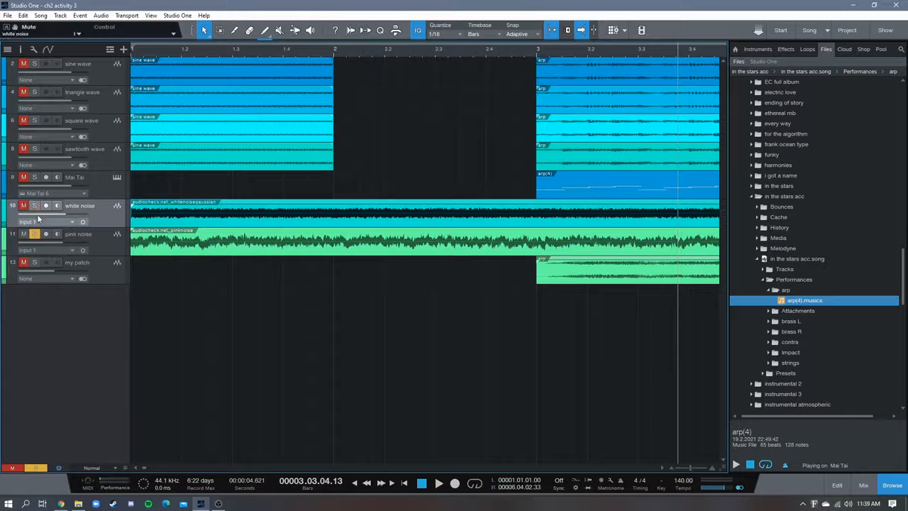
Play the pink noise from bar 1 and return the playhead to the start of the song
{"action": "double_click", "coordinate": [421, 484]}
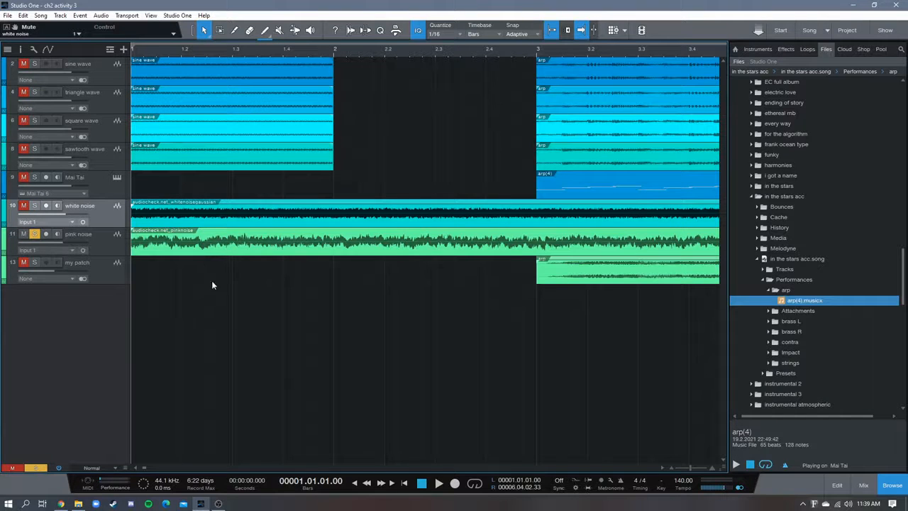
{"action": "left_click", "coordinate": [439, 484]}
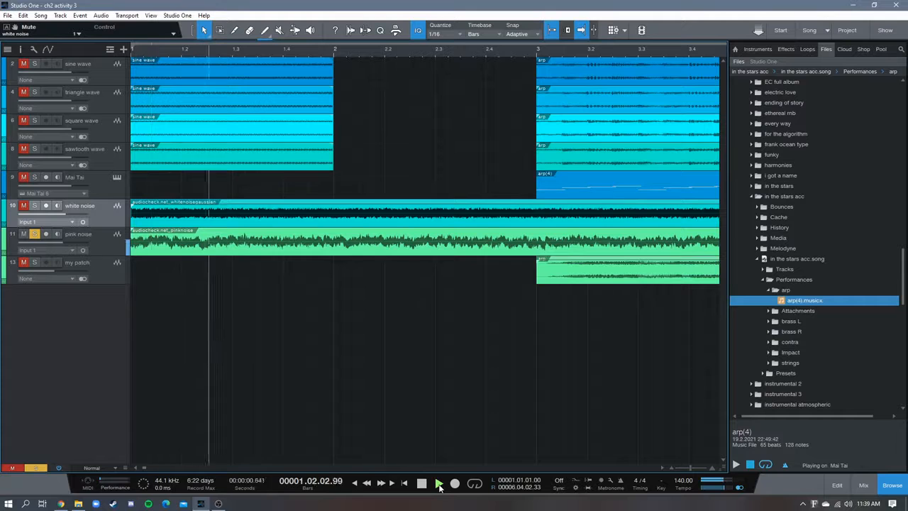
{"action": "left_click", "coordinate": [429, 485]}
{"action": "left_click", "coordinate": [423, 484]}
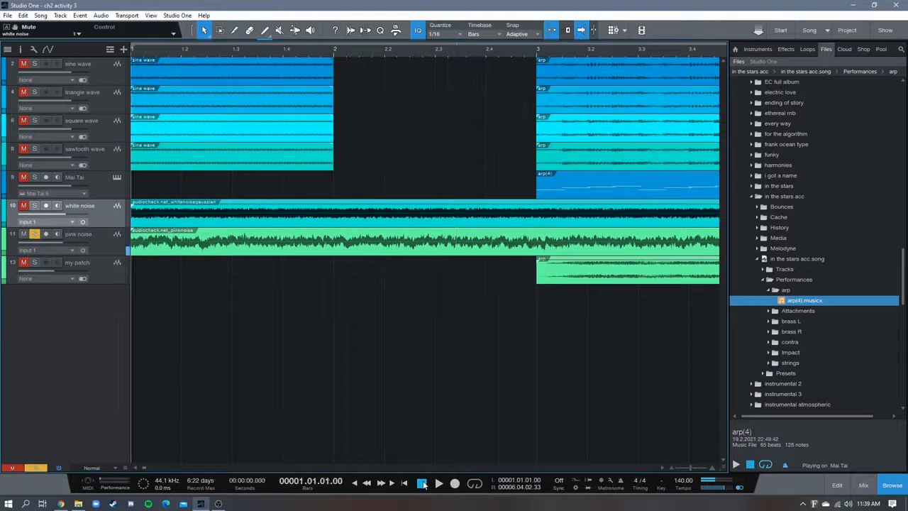
Examine the pink noise clip's waveform in the audio editor at several magnifications, around bar 1 and beat 2.3
{"action": "double_click", "coordinate": [329, 244]}
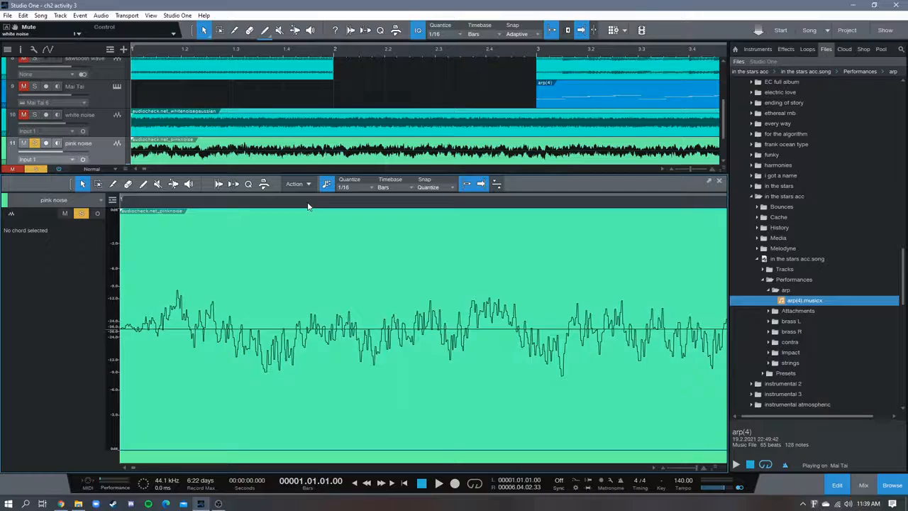
{"action": "left_click_drag", "start_coordinate": [452, 137], "coordinate": [527, 112]}
{"action": "left_click_drag", "start_coordinate": [285, 204], "coordinate": [383, 228]}
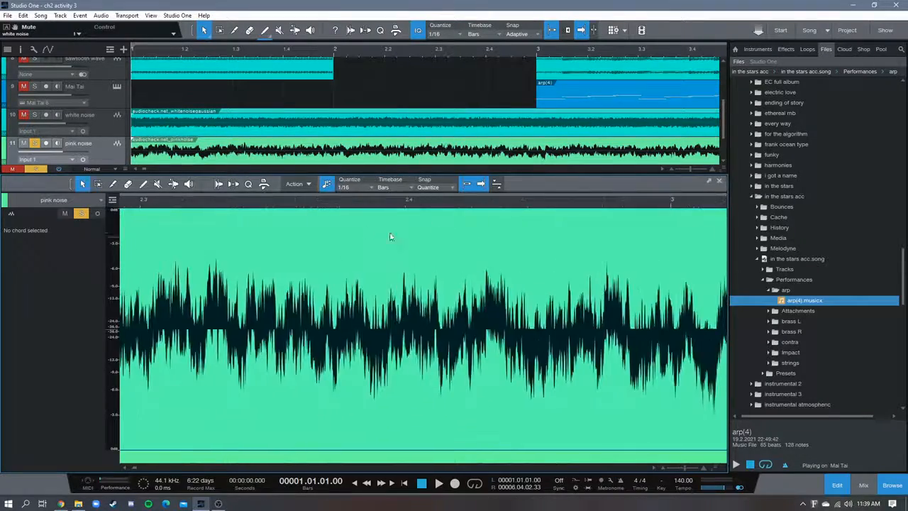
{"action": "left_click_drag", "start_coordinate": [344, 200], "coordinate": [428, 298]}
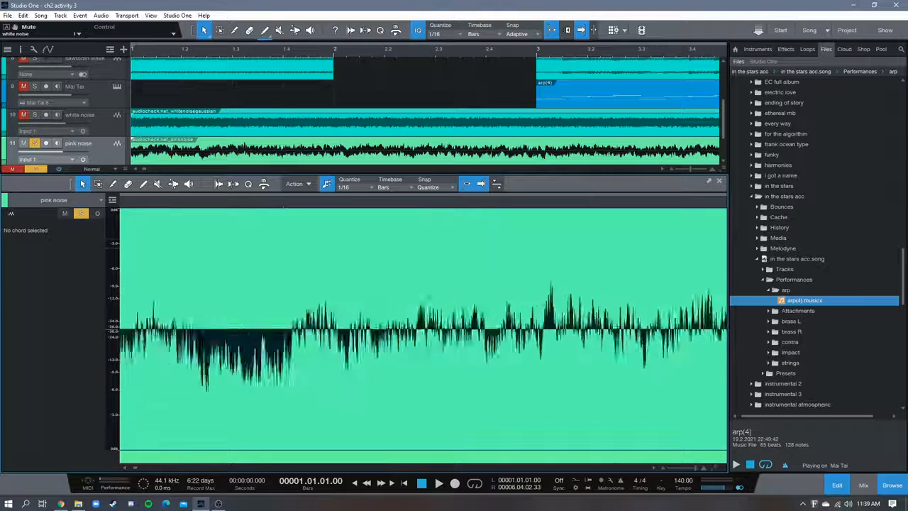
{"action": "left_click_drag", "start_coordinate": [284, 208], "coordinate": [200, 228]}
{"action": "left_click_drag", "start_coordinate": [424, 203], "coordinate": [200, 199]}
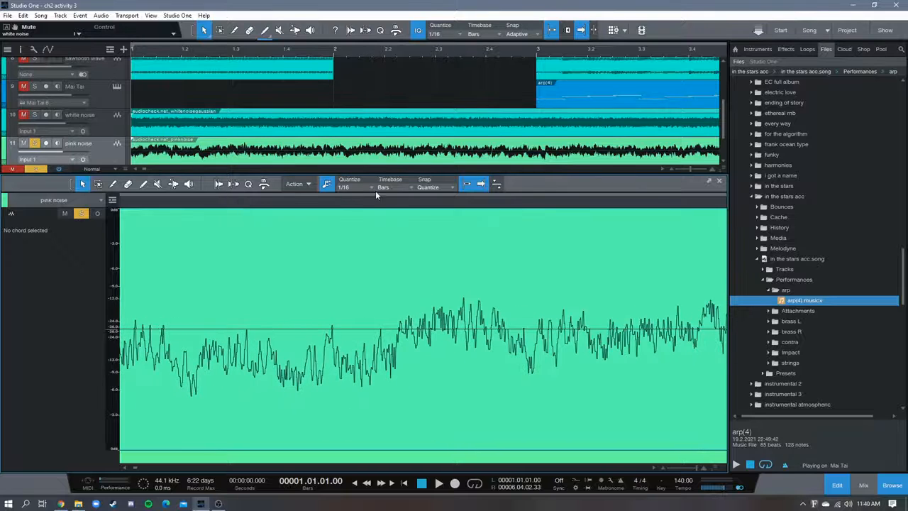
{"action": "left_click_drag", "start_coordinate": [432, 205], "coordinate": [155, 217]}
{"action": "mouse_move", "coordinate": [505, 205]}
{"action": "left_mouse_down"}
{"action": "mouse_move", "coordinate": [367, 193]}
{"action": "mouse_move", "coordinate": [551, 149]}
{"action": "left_mouse_up"}
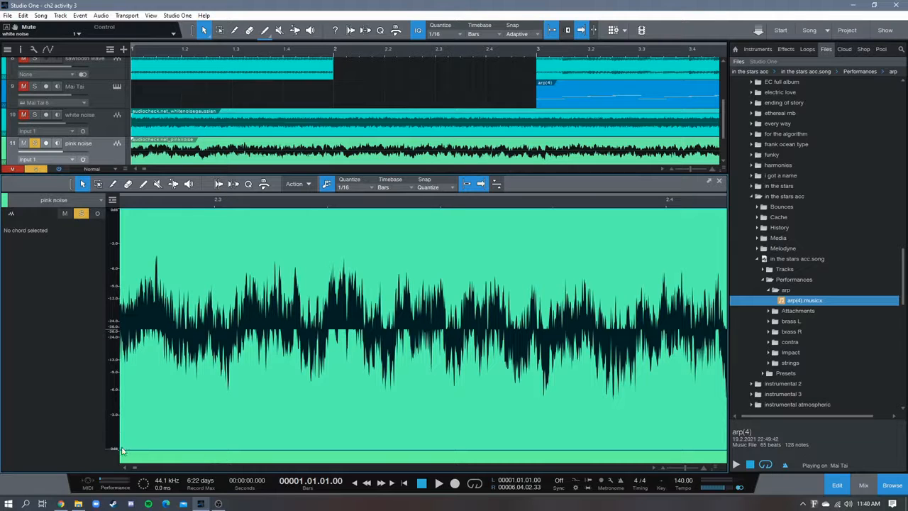
{"action": "left_click_drag", "start_coordinate": [172, 206], "coordinate": [241, 229]}
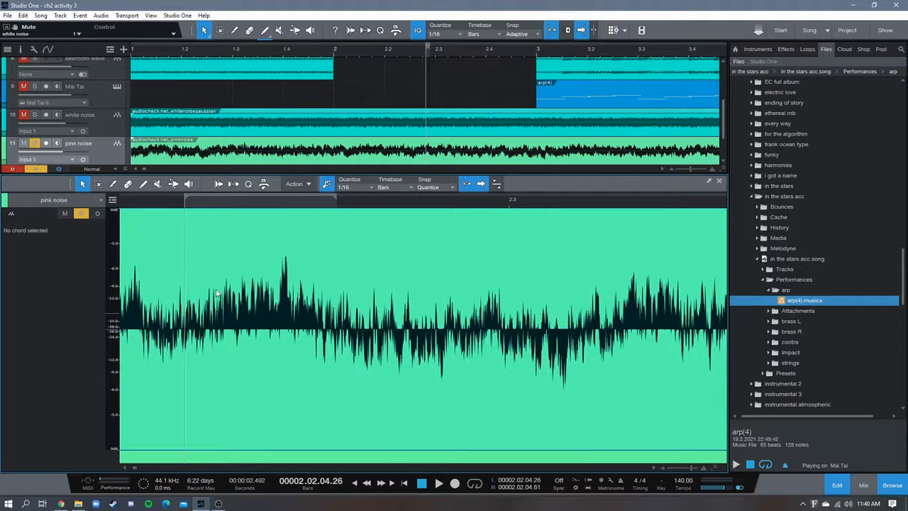
{"action": "left_click_drag", "start_coordinate": [171, 204], "coordinate": [382, 191]}
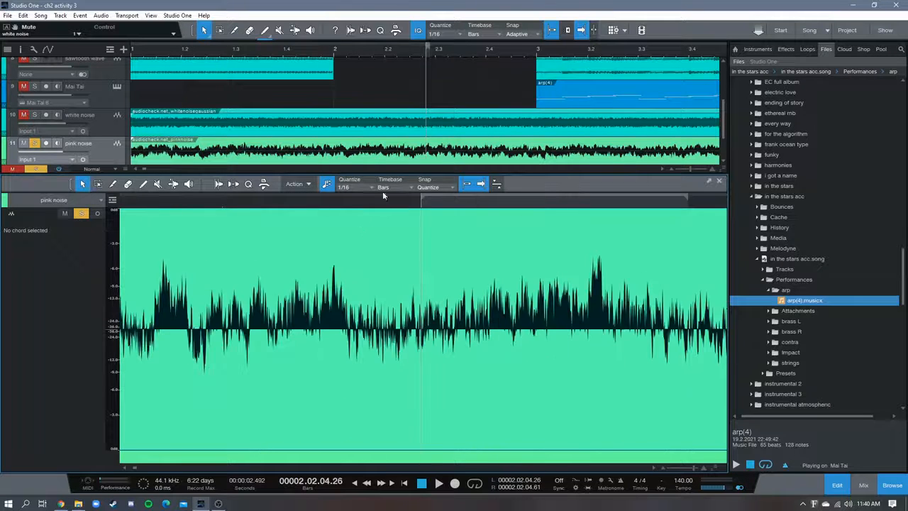
Compare the white noise clip's waveform around beat 2.3 with the pink noise clip's waveform in the audio editor
{"action": "left_click", "coordinate": [366, 127]}
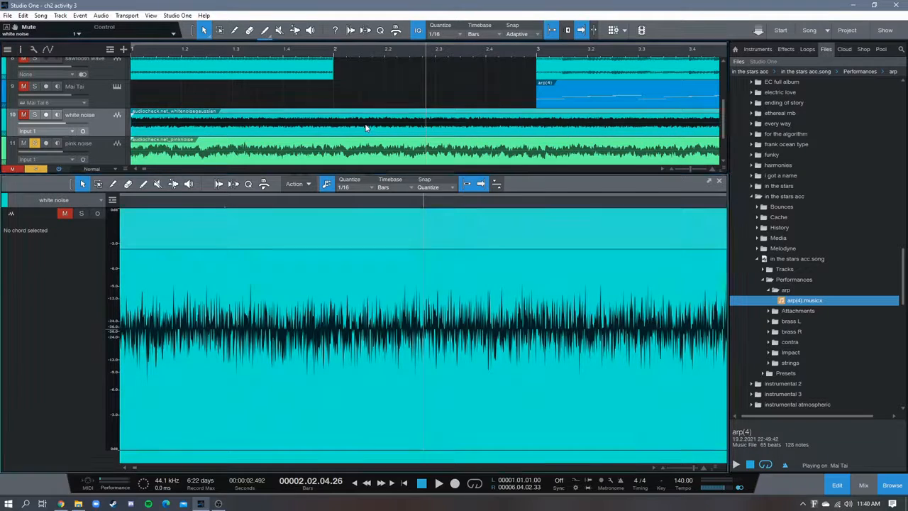
{"action": "left_click_drag", "start_coordinate": [343, 203], "coordinate": [152, 353]}
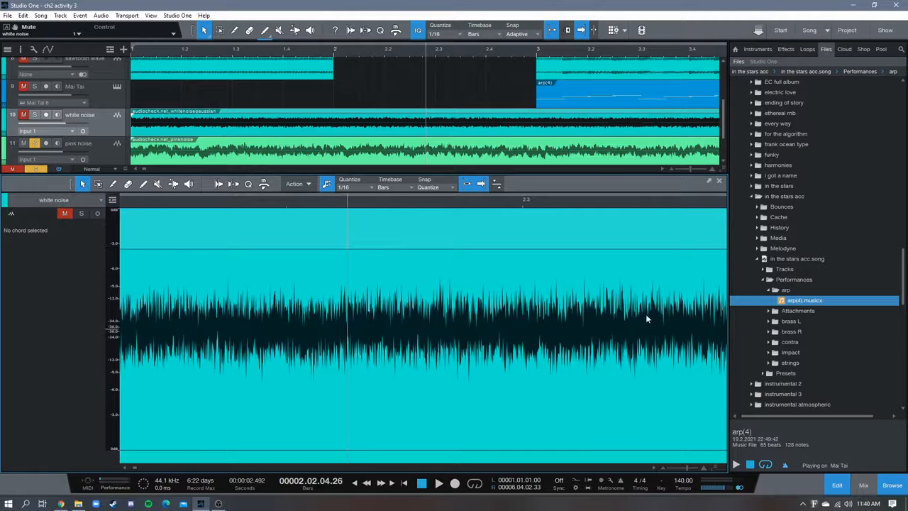
{"action": "scroll", "coordinate": [343, 157], "scroll_direction": "down", "scroll_amount": 1}
{"action": "left_click", "coordinate": [344, 133]}
{"action": "left_click_drag", "start_coordinate": [314, 206], "coordinate": [286, 187]}
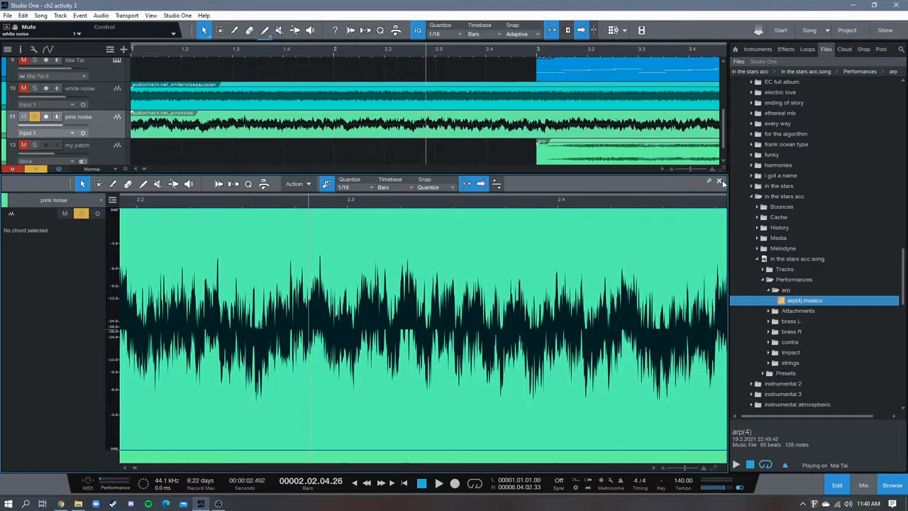
Play the pink noise from just after the start of bar 2 with its magnified waveform in view
{"action": "left_click", "coordinate": [351, 55]}
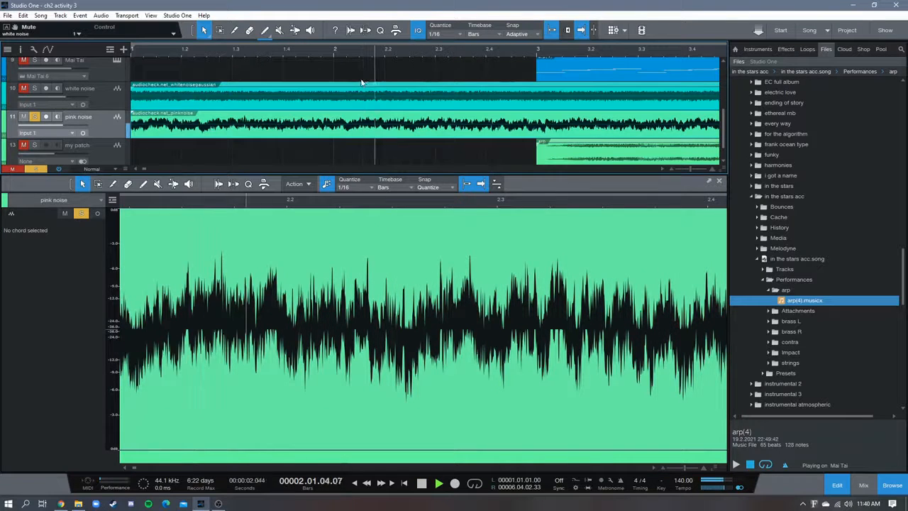
{"action": "key", "text": "space"}
{"action": "left_click", "coordinate": [319, 54]}
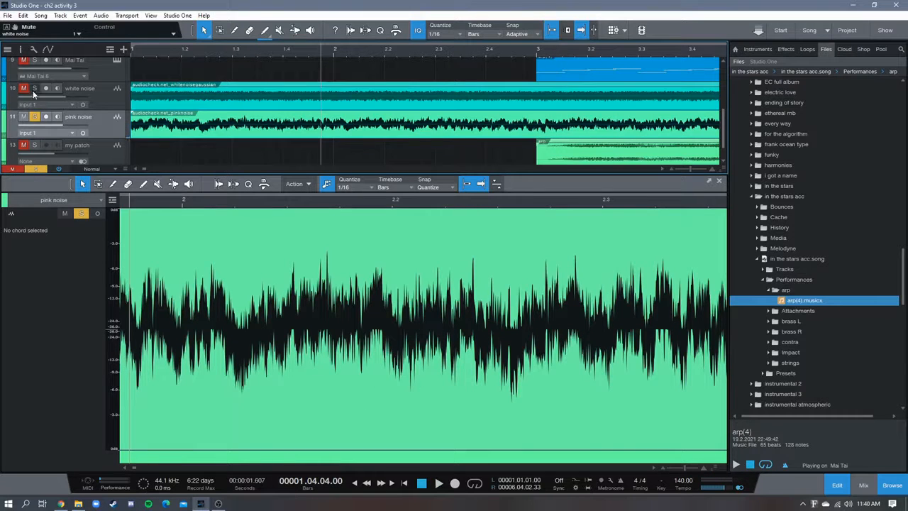
Replace the audio editor with the mixer and copy the white noise channel's Pro EQ effect onto the pink noise channel
{"action": "left_click", "coordinate": [721, 183]}
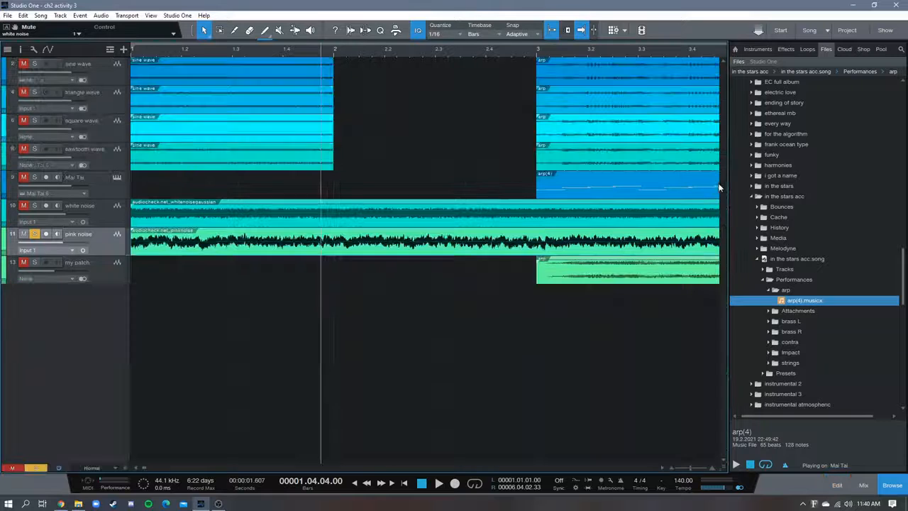
{"action": "key", "text": "F3"}
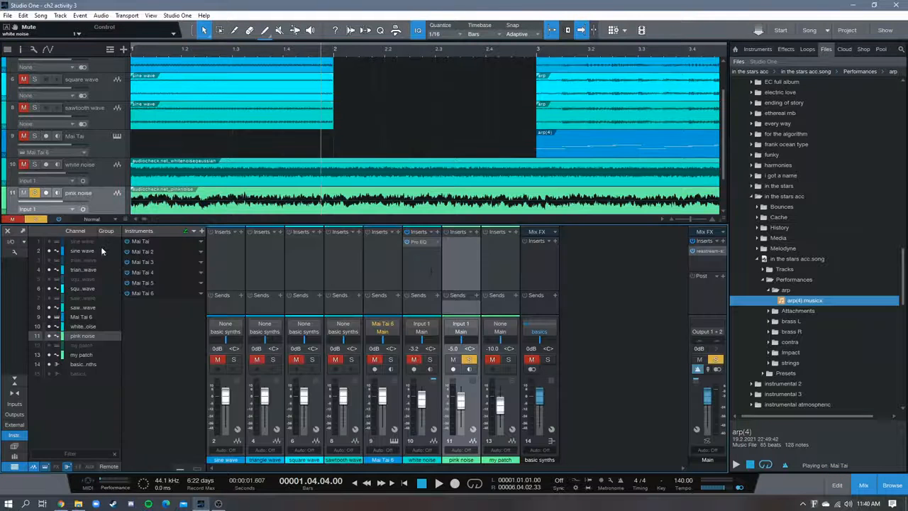
{"action": "left_click", "coordinate": [421, 244]}
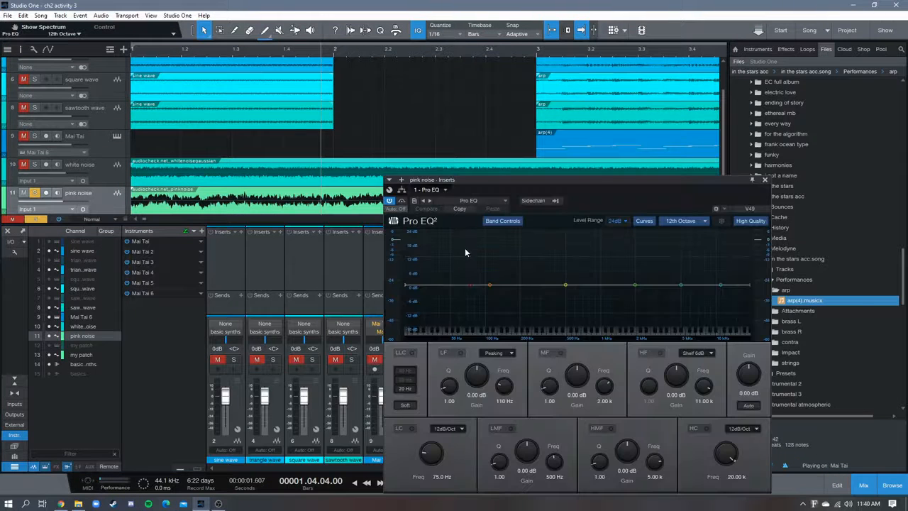
{"action": "left_click_drag", "start_coordinate": [599, 181], "coordinate": [729, 156]}
Play the pink noise from around beat 1.3 while viewing its frequency spectrum in the Pro EQ
{"action": "left_click", "coordinate": [230, 53]}
{"action": "key", "text": "space"}
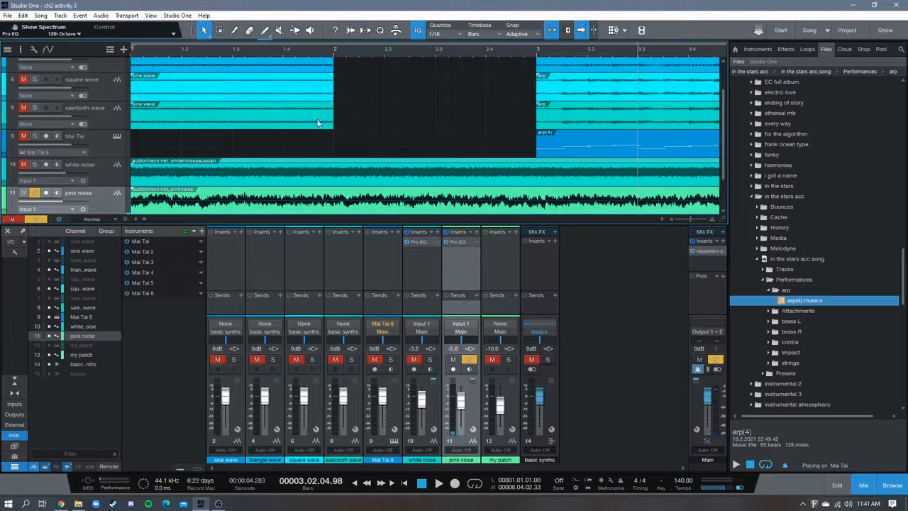
Mute the pink noise track and solo the my patch track
{"action": "left_click_drag", "start_coordinate": [346, 55], "coordinate": [379, 53]}
{"action": "scroll", "coordinate": [313, 123], "scroll_direction": "down", "scroll_amount": 2}
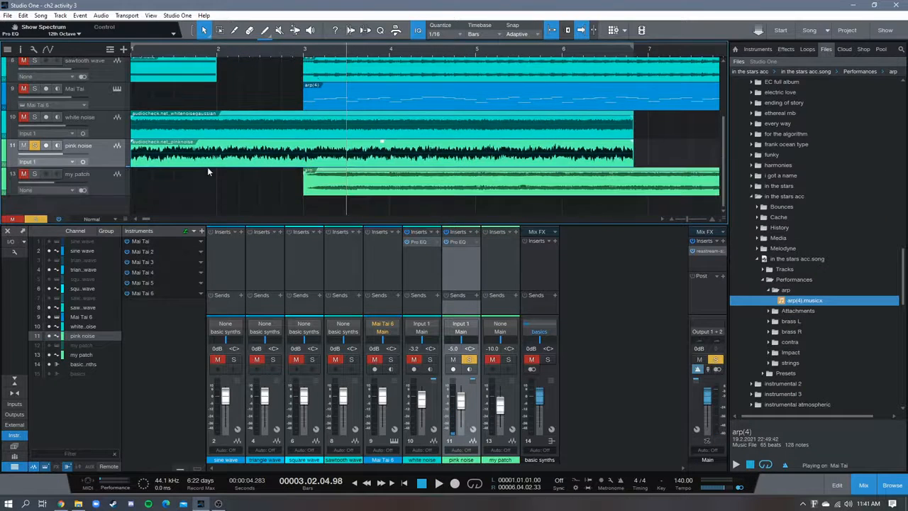
{"action": "left_click", "coordinate": [24, 145]}
{"action": "left_click", "coordinate": [34, 175]}
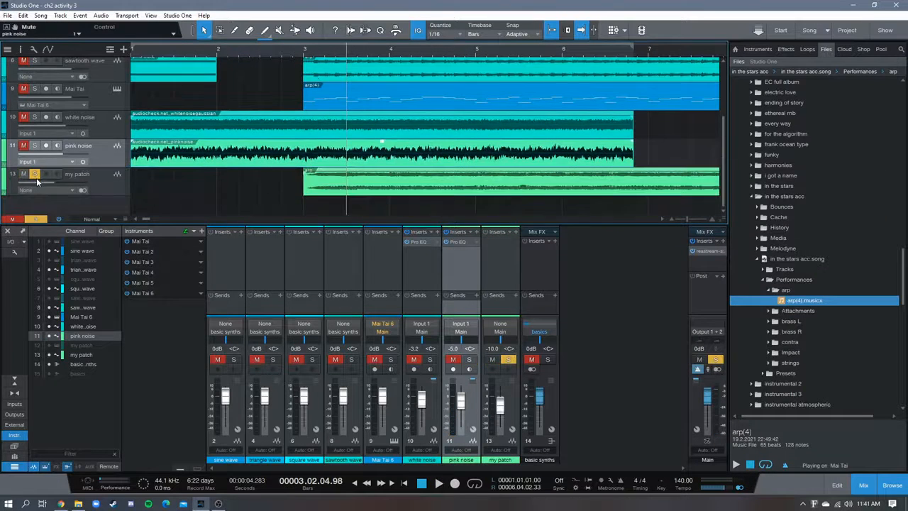
Play the my patch track's arpeggio from bar 3, restarting it once from the same bar
{"action": "left_click", "coordinate": [304, 56]}
{"action": "left_click_drag", "start_coordinate": [337, 53], "coordinate": [292, 30]}
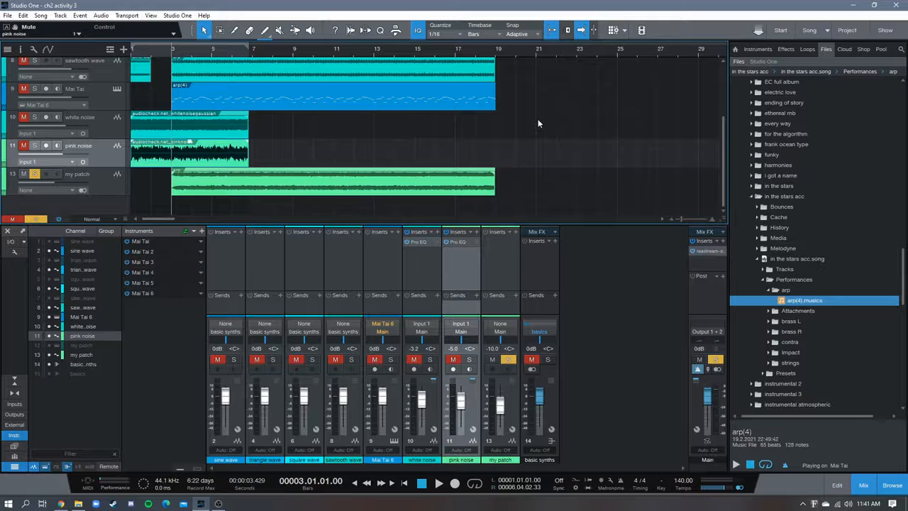
{"action": "scroll", "coordinate": [583, 143], "scroll_direction": "up", "scroll_amount": 3}
{"action": "scroll", "coordinate": [584, 143], "scroll_direction": "down", "scroll_amount": 3}
{"action": "key", "text": "space"}
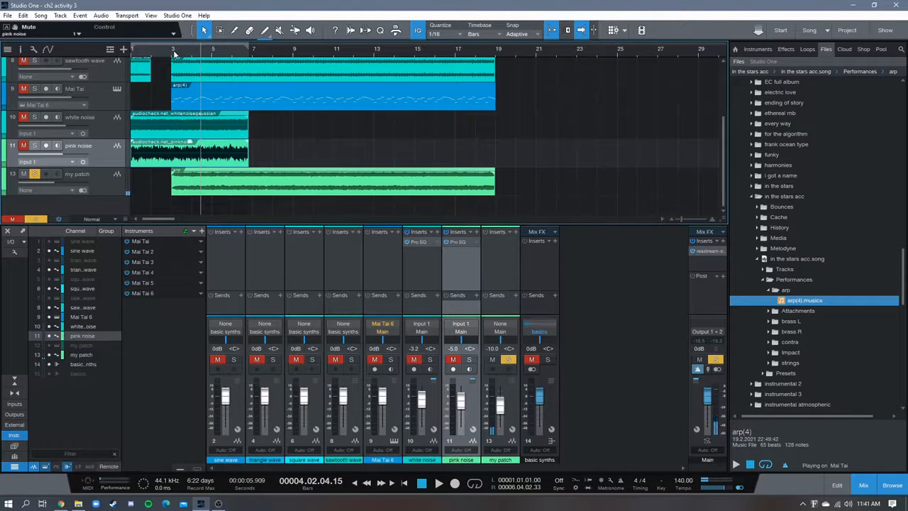
{"action": "key", "text": "space"}
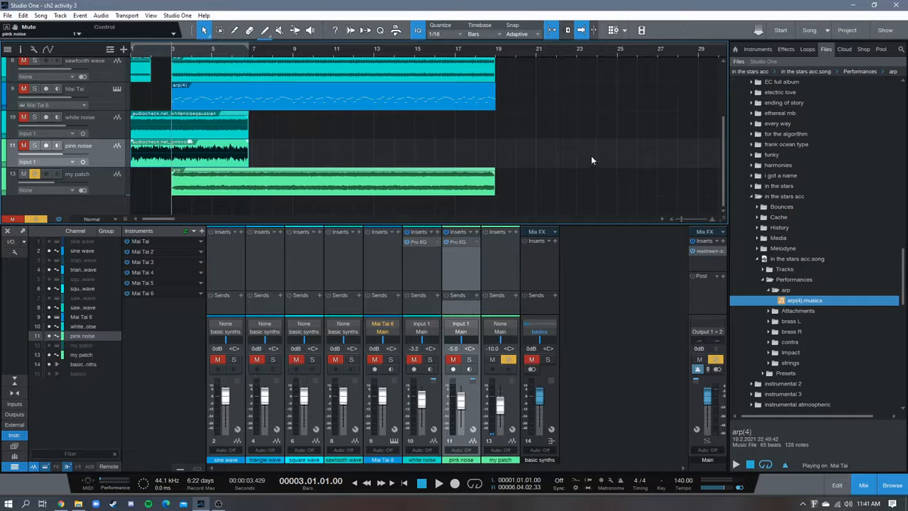
{"action": "key", "text": "space"}
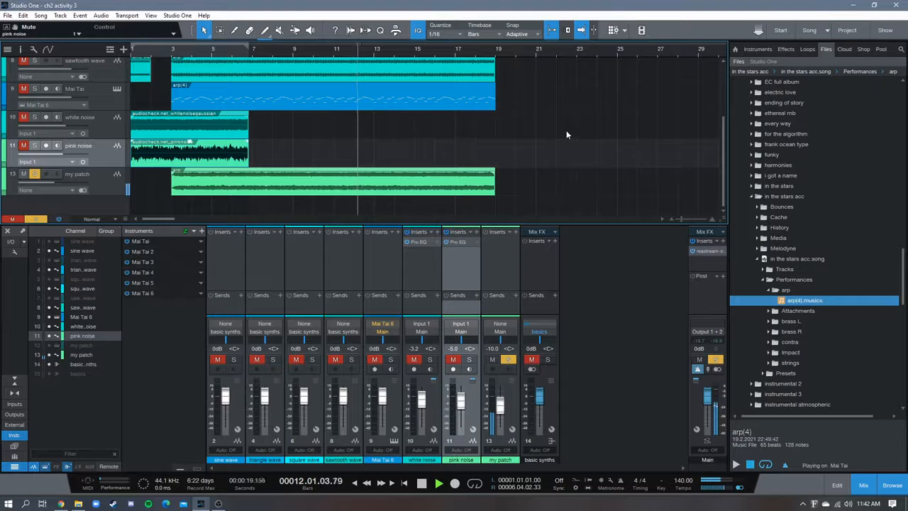
{"action": "key", "text": "space"}
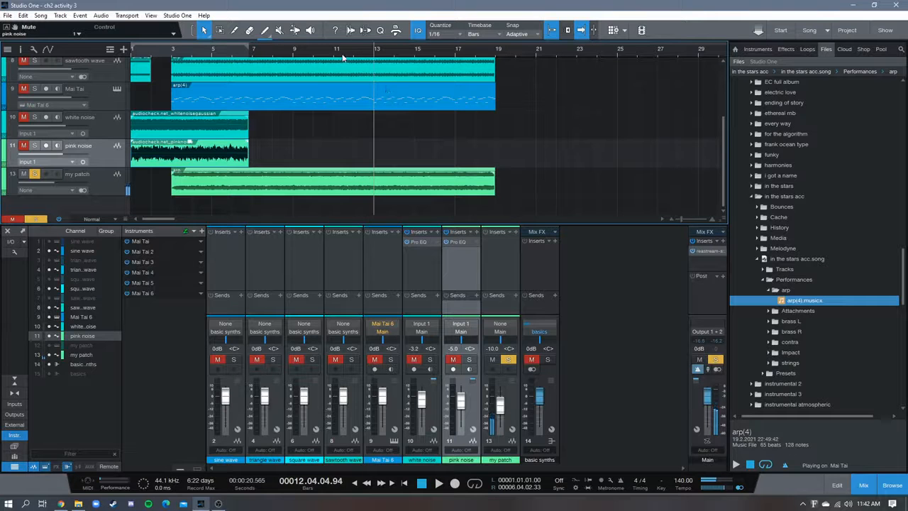
Examine the my patch clip's stereo waveform up close in the audio editor, near bar 11
{"action": "left_click_drag", "start_coordinate": [336, 56], "coordinate": [449, 63]}
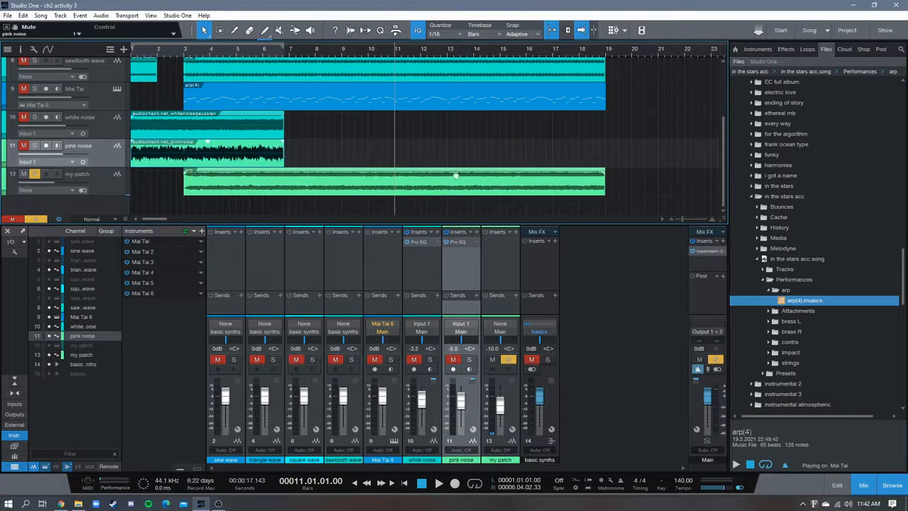
{"action": "left_click", "coordinate": [370, 54]}
{"action": "double_click", "coordinate": [415, 183]}
{"action": "scroll", "coordinate": [432, 240], "scroll_direction": "up", "scroll_amount": 4}
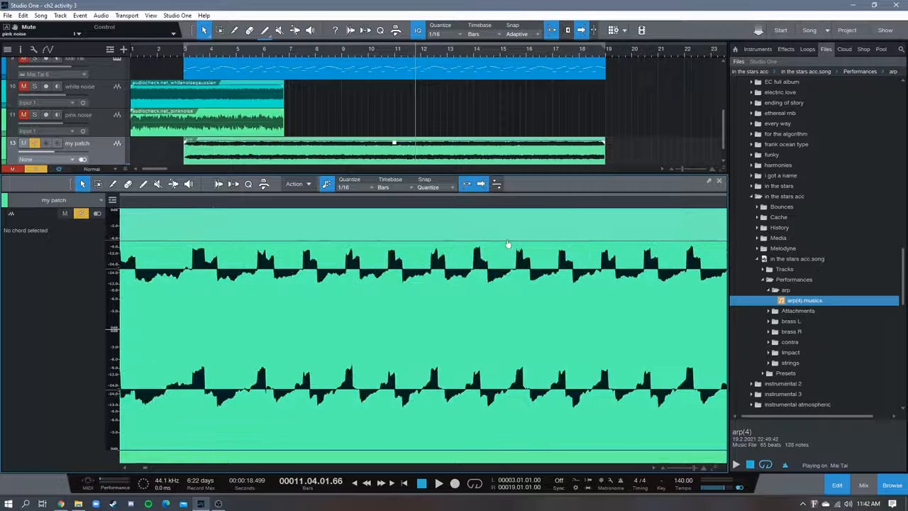
{"action": "scroll", "coordinate": [303, 216], "scroll_direction": "up", "scroll_amount": 4}
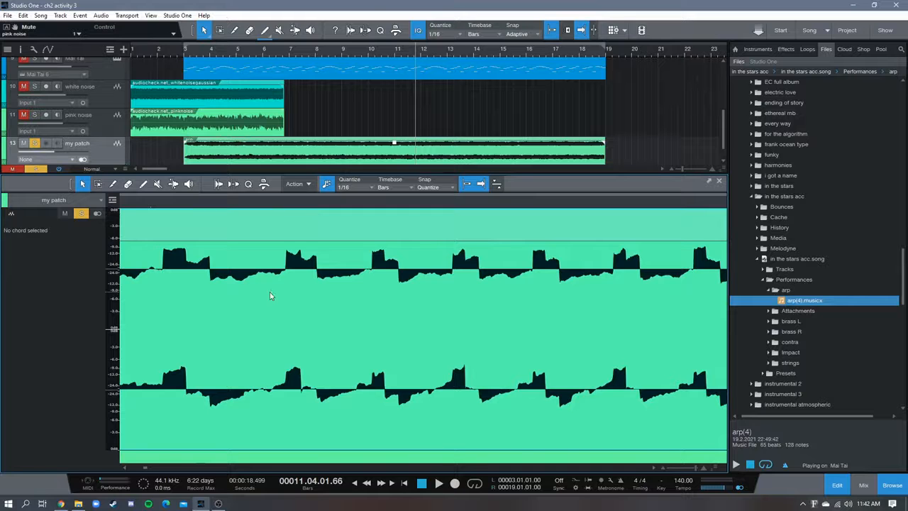
{"action": "scroll", "coordinate": [241, 208], "scroll_direction": "down", "scroll_amount": 4}
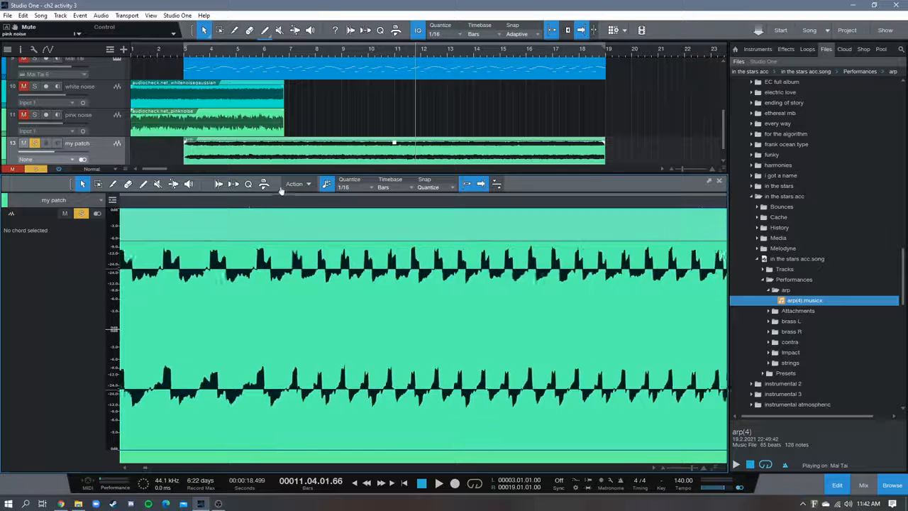
Import the arp instrument track from the Tracks folder of in the stars acc.song below the my patch track
{"action": "left_click", "coordinate": [771, 291]}
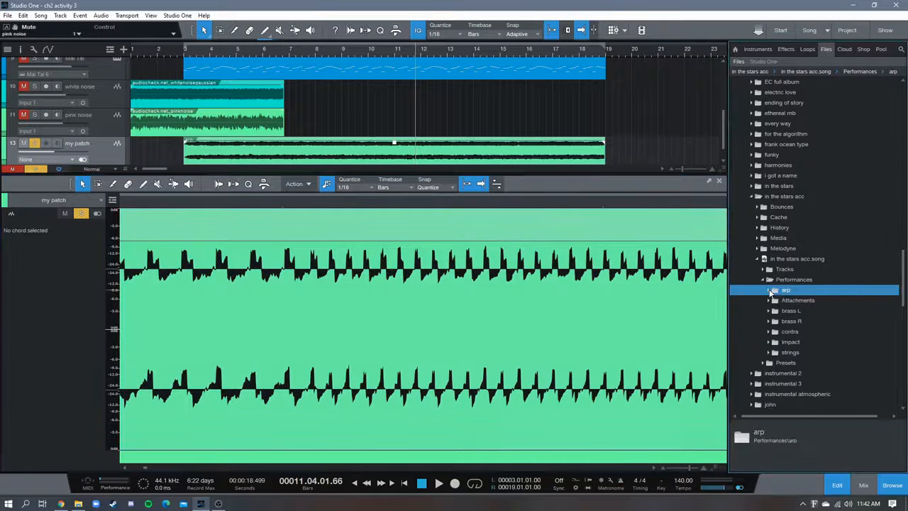
{"action": "left_click", "coordinate": [764, 271]}
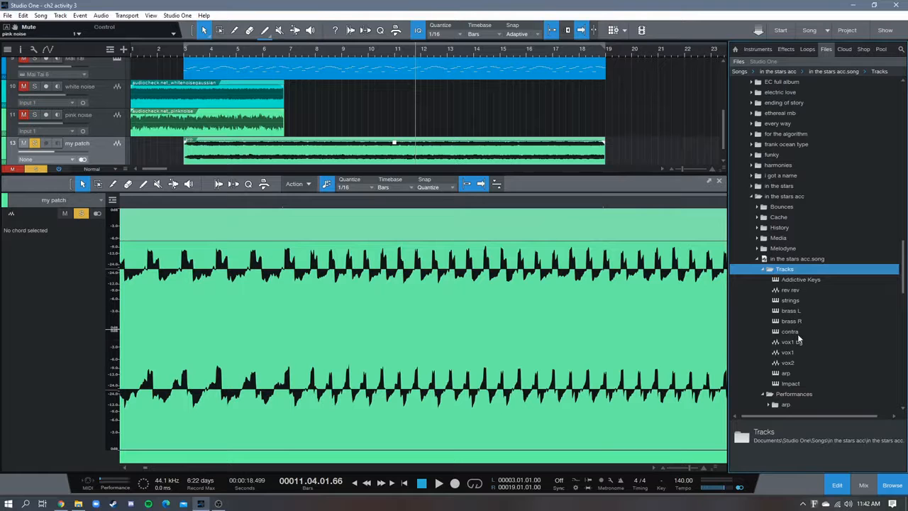
{"action": "left_click_drag", "start_coordinate": [786, 373], "coordinate": [89, 135]}
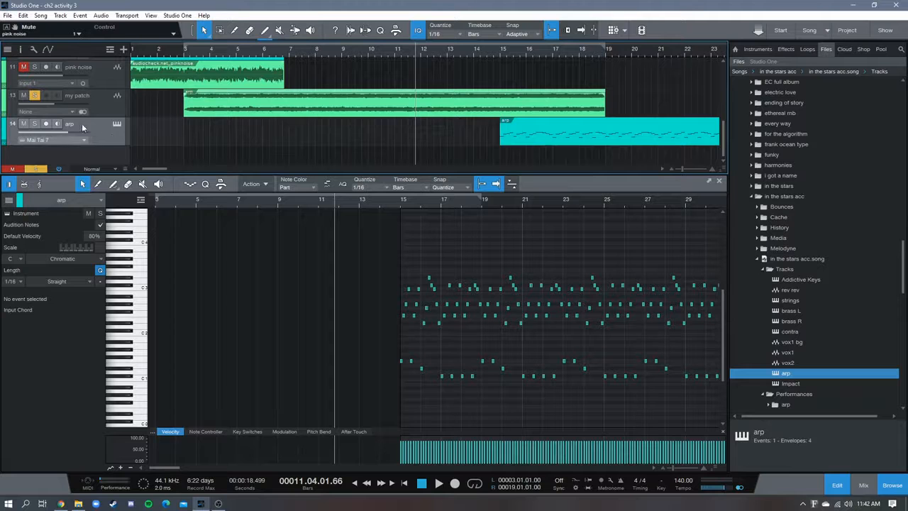
Examine the arp track's Mai Tai 7 synth settings alongside the my patch waveform, and close the instrument window
{"action": "left_click", "coordinate": [117, 125]}
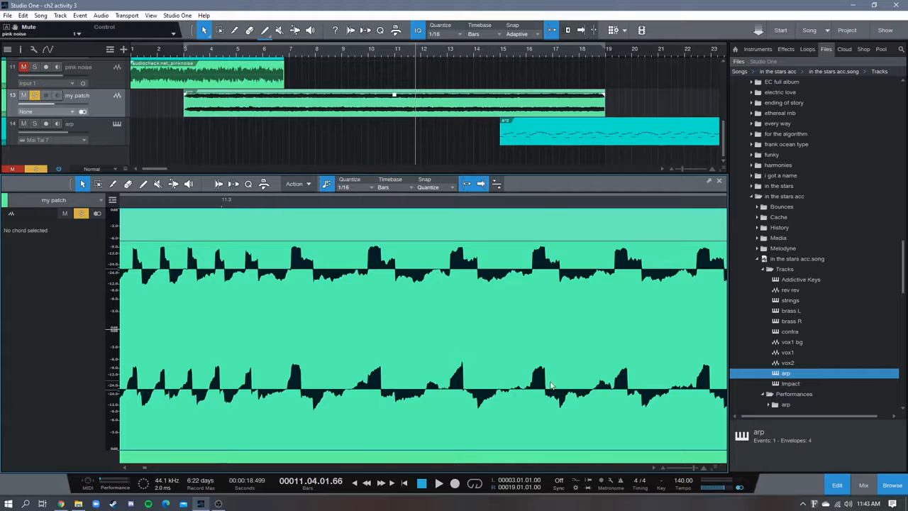
{"action": "left_click", "coordinate": [116, 125]}
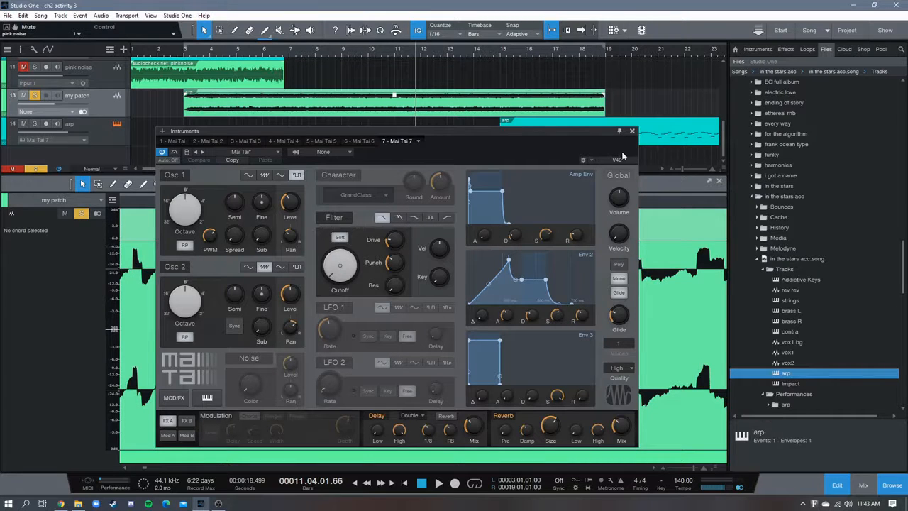
{"action": "left_click", "coordinate": [631, 131]}
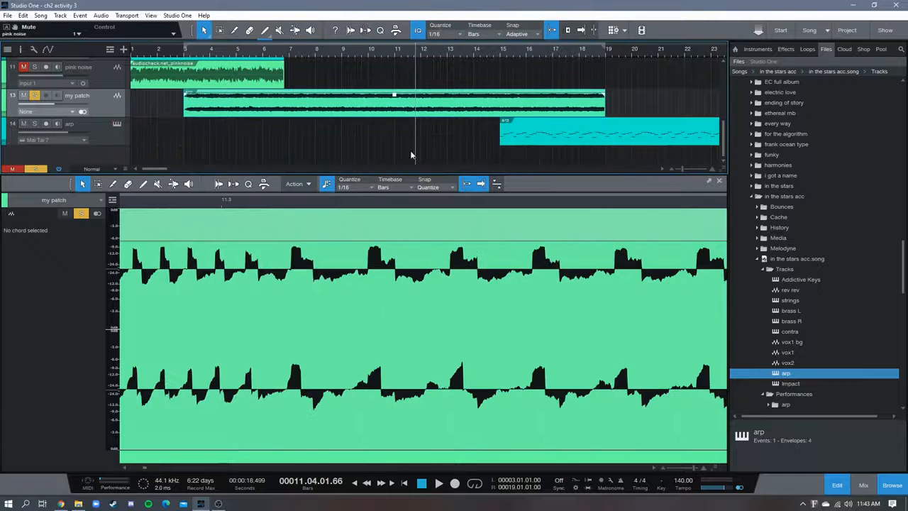
Close the audio editor and look over the arrangement of the wave, noise, my patch and arp tracks
{"action": "left_click", "coordinate": [719, 183]}
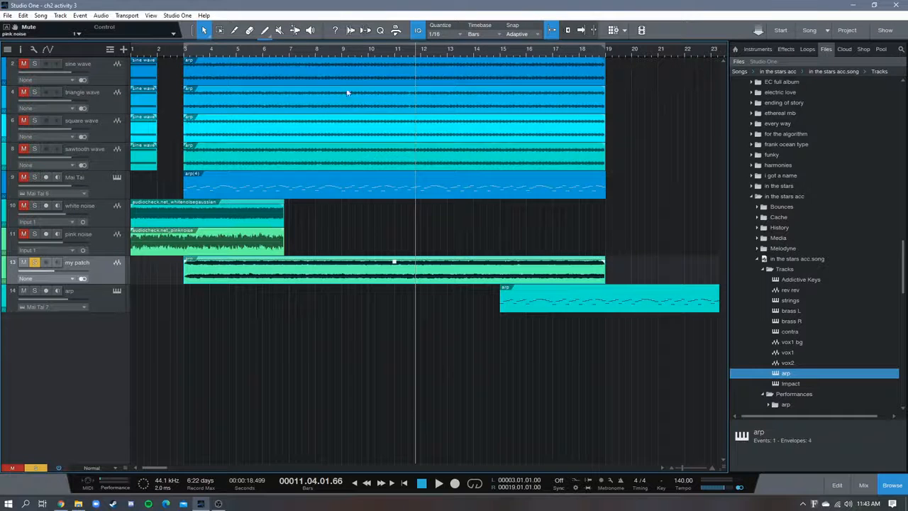
{"action": "scroll", "coordinate": [361, 53], "scroll_direction": "down", "scroll_amount": 5}
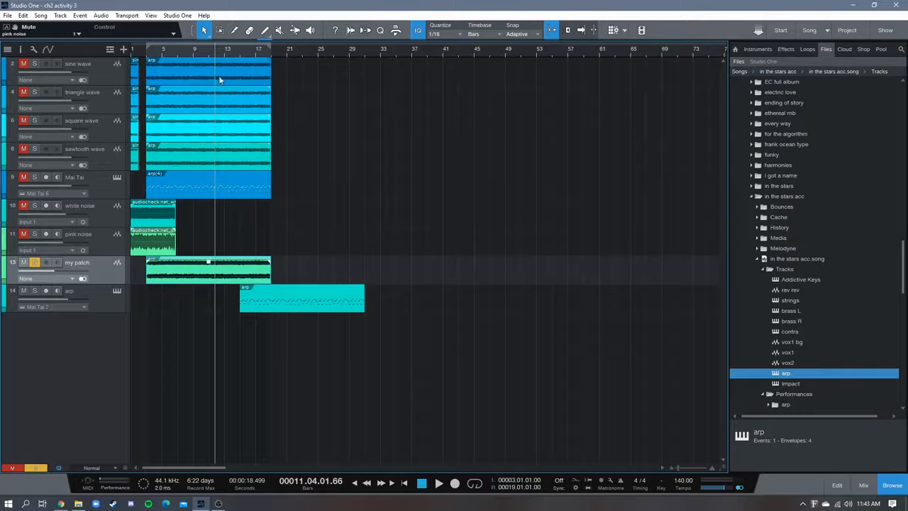
{"action": "scroll", "coordinate": [235, 60], "scroll_direction": "up", "scroll_amount": 3}
{"action": "scroll", "coordinate": [305, 68], "scroll_direction": "down", "scroll_amount": 3}
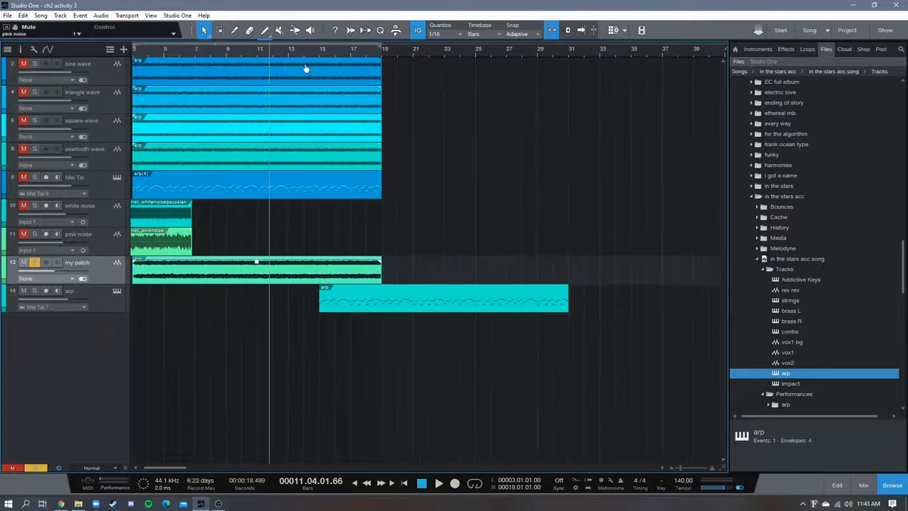